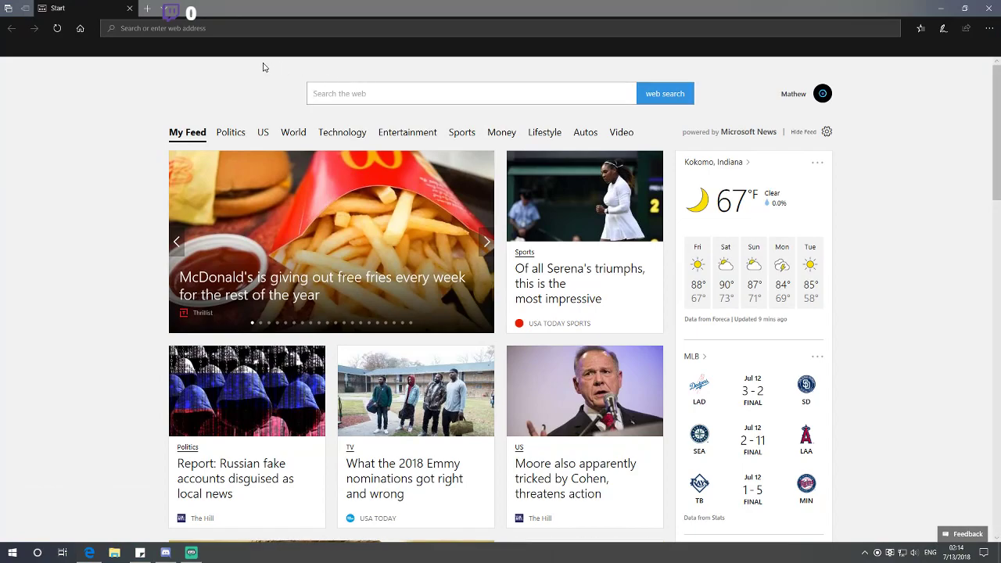
Open the router's gateway login page at 10.0.0.1.
click(244, 24)
text(10.0.0.4)
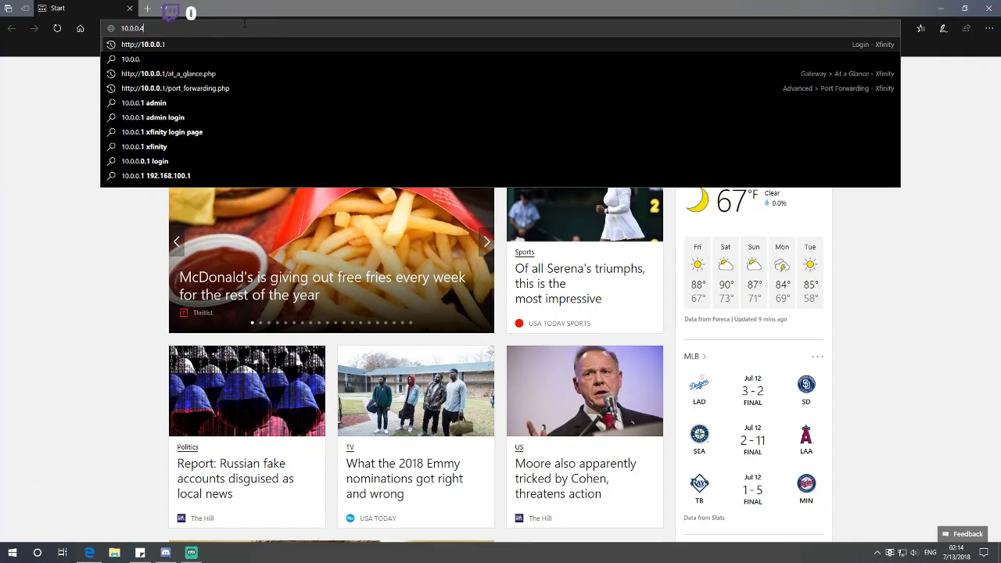
key(BackSpace)
text(1)
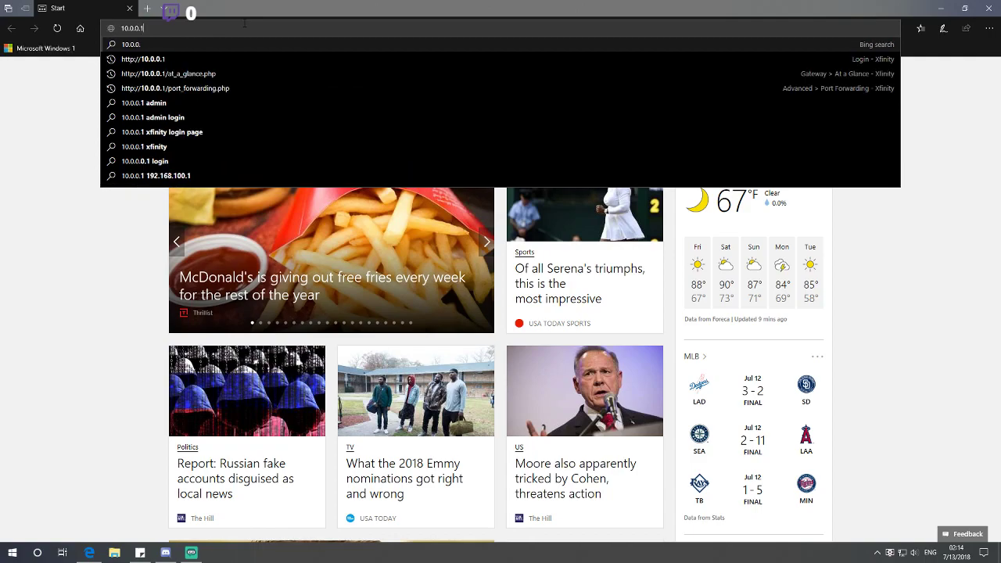
text(/)
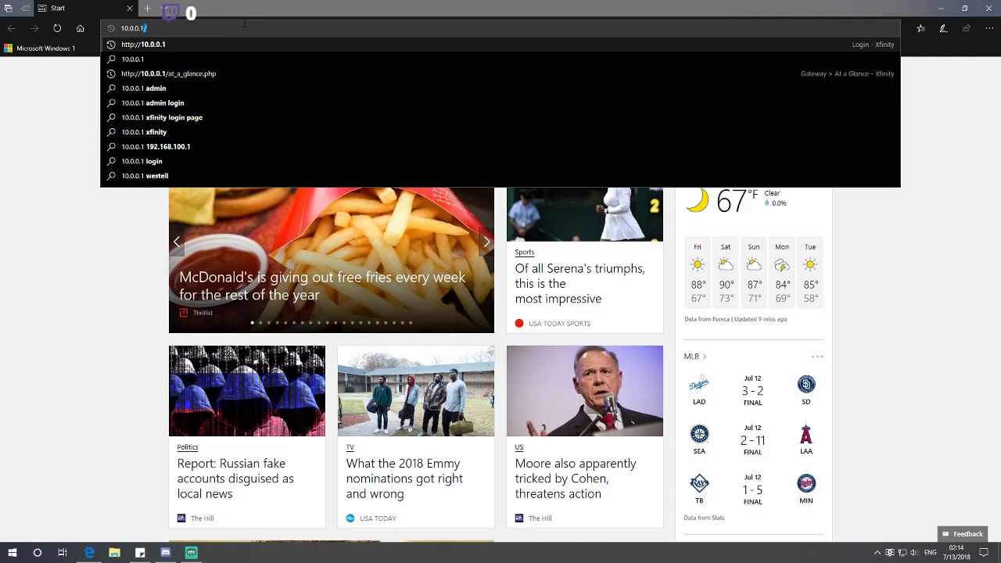
key(ctrl+a)
click(151, 27)
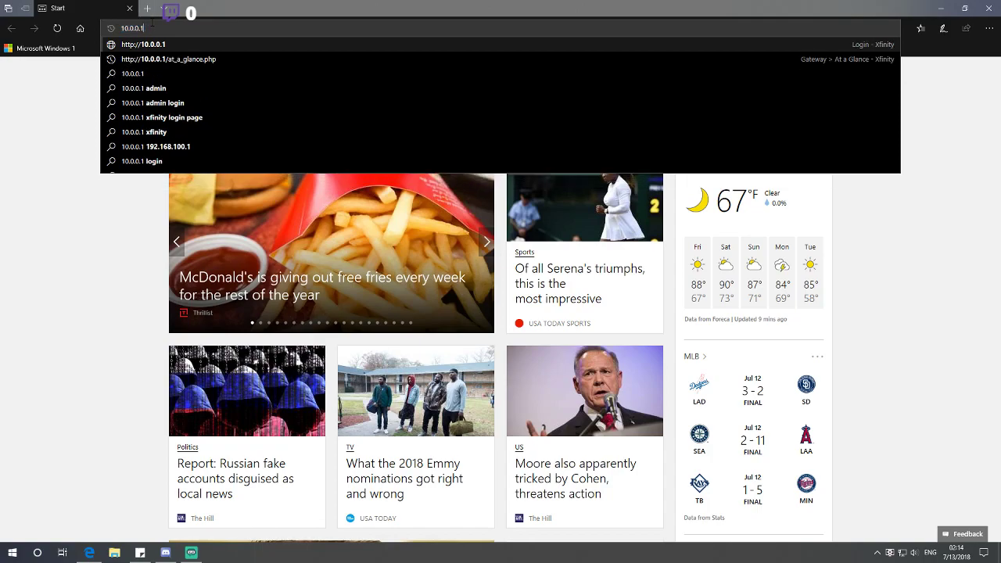
key(Return)
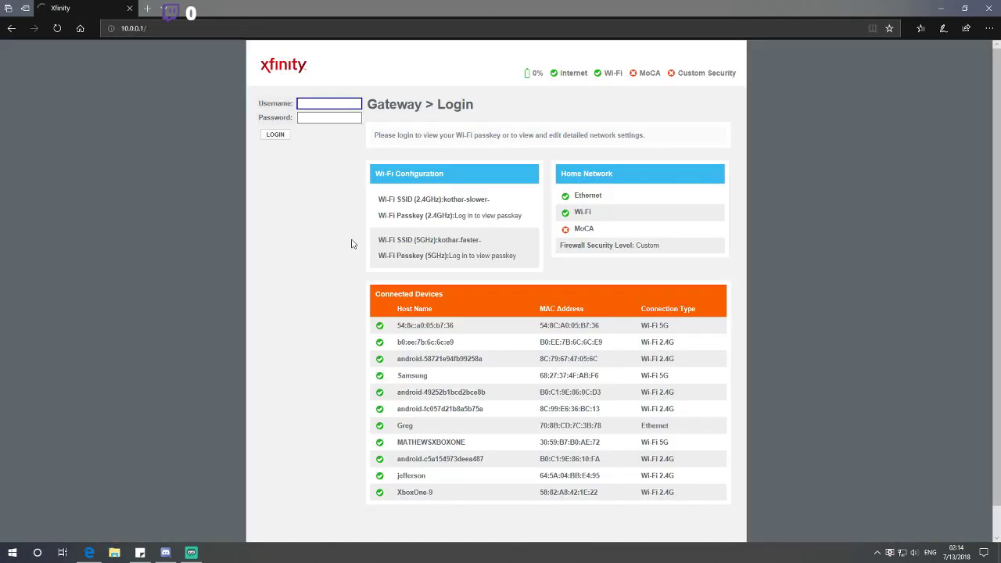
Log in to the gateway with username admin and the account password.
click(347, 100)
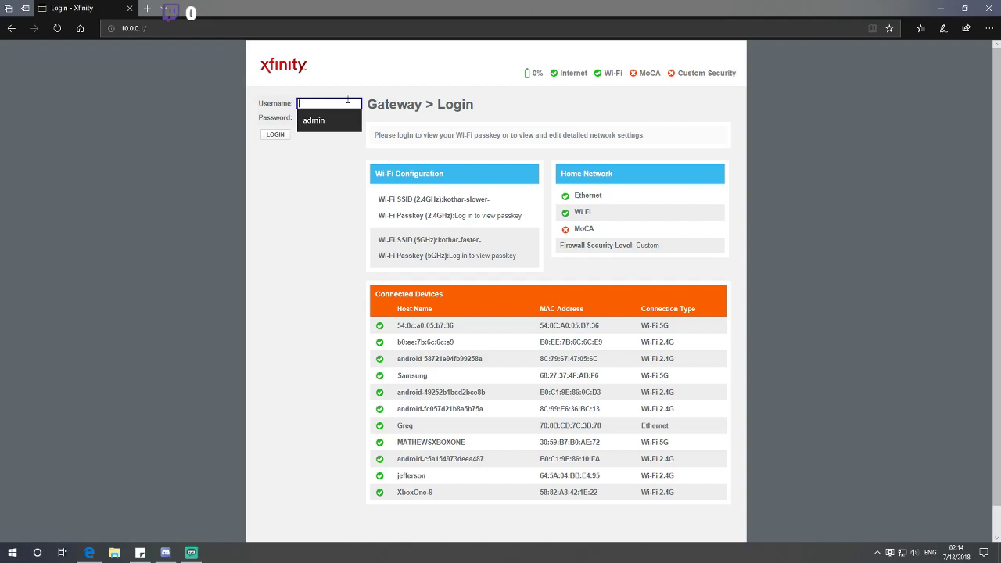
click(329, 122)
click(344, 118)
click(270, 138)
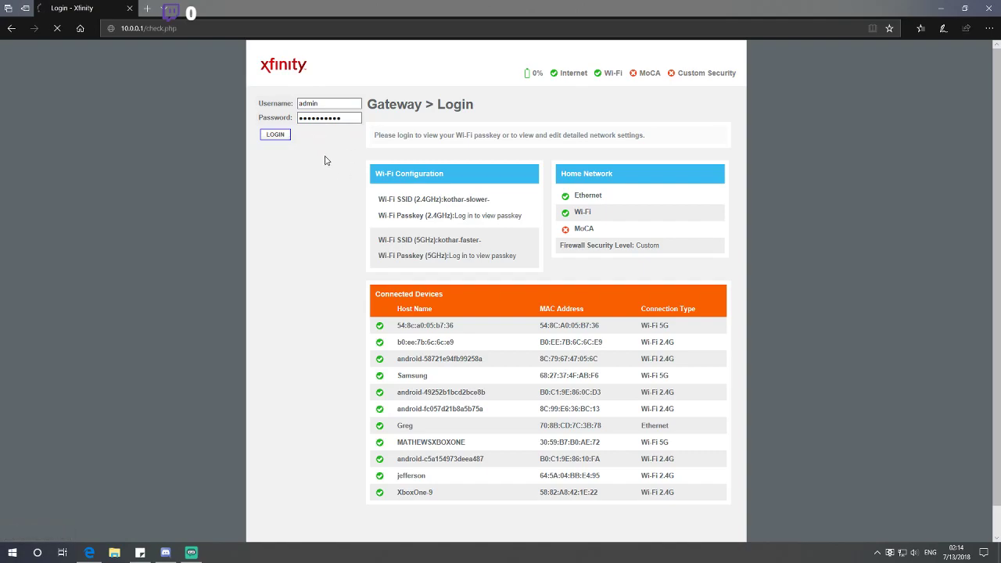
click(320, 121)
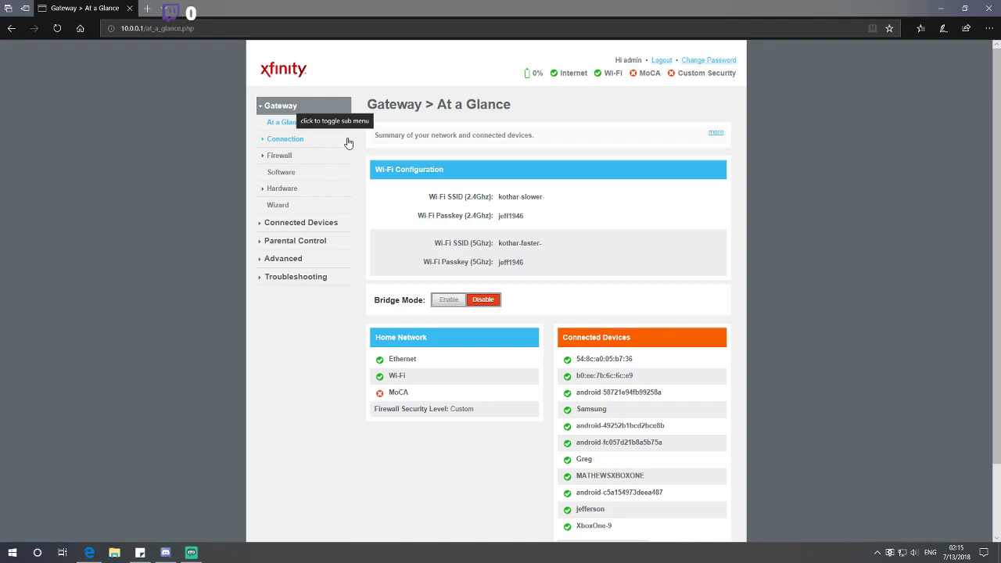
Start a new port forwarding service with common service Other, service name Risk of Rain and service type TCP/UDP.
click(286, 262)
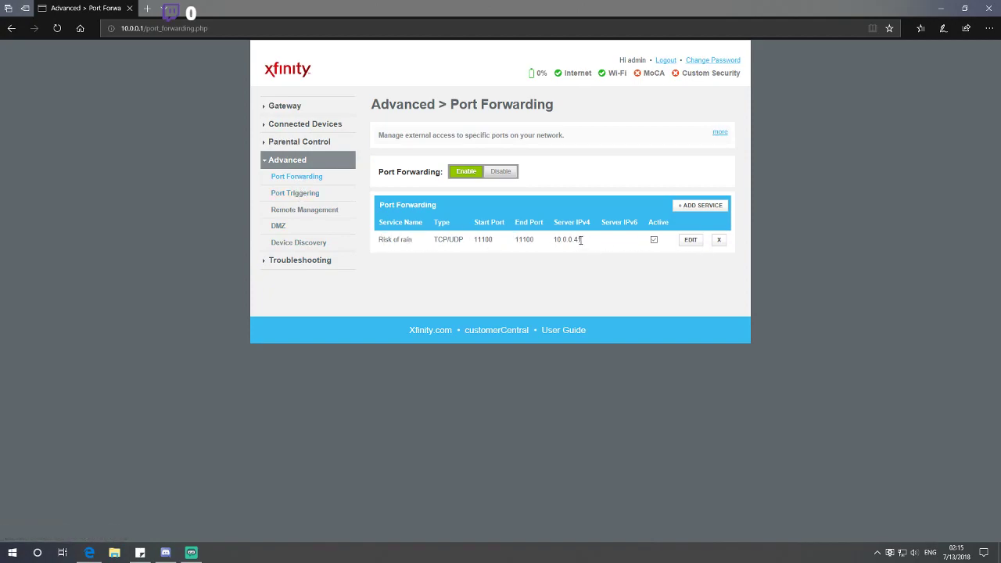
click(709, 206)
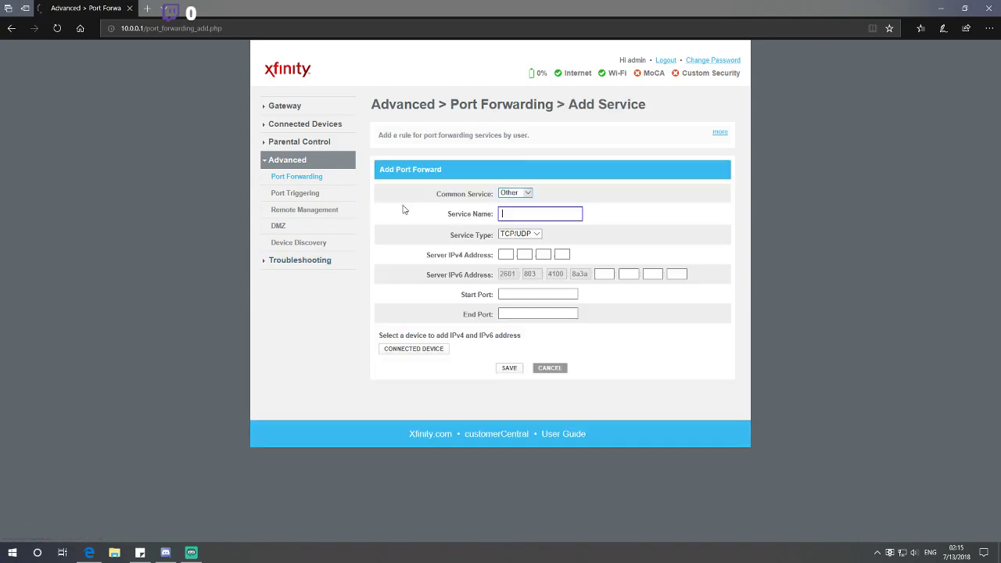
click(526, 195)
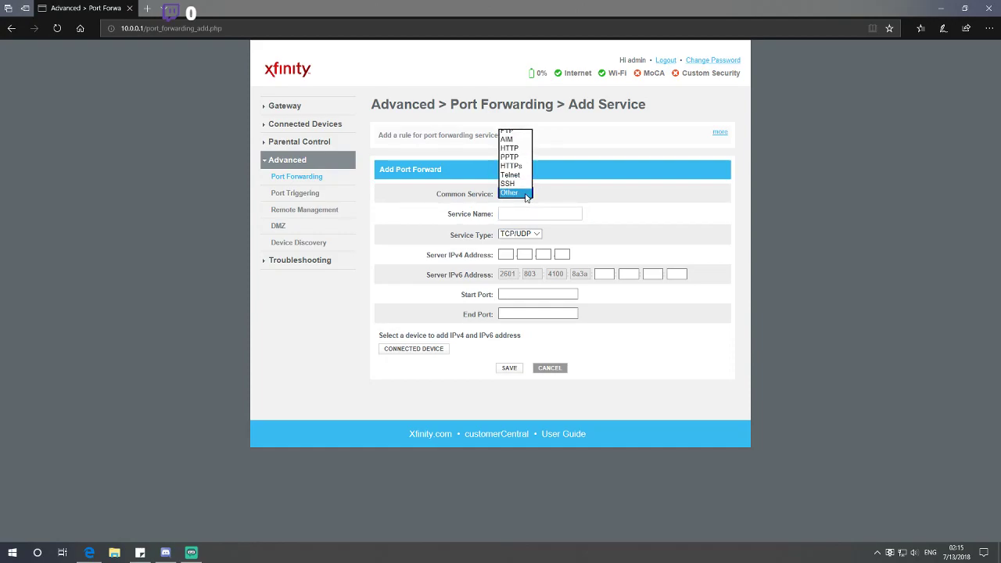
click(525, 194)
click(576, 213)
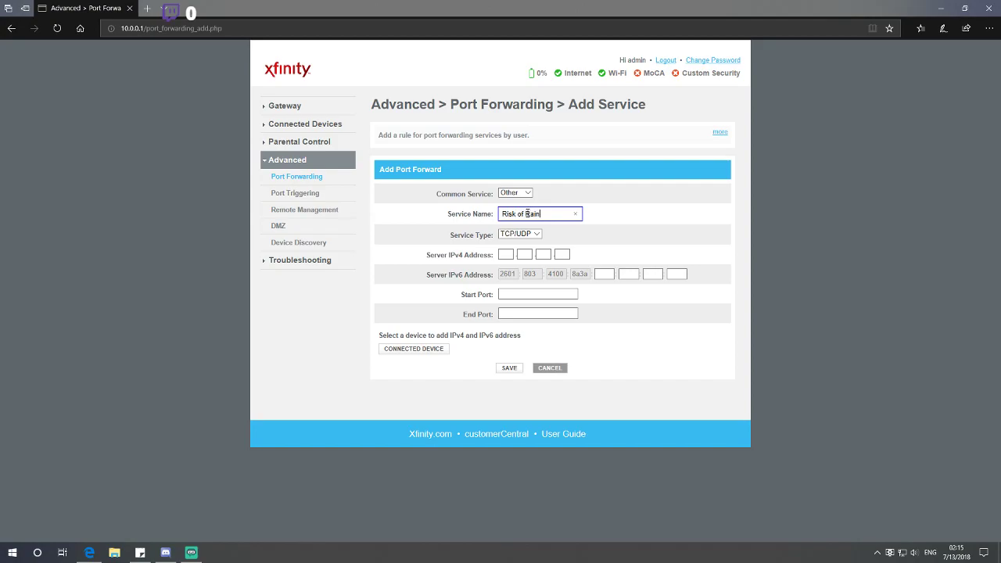
click(539, 237)
click(540, 236)
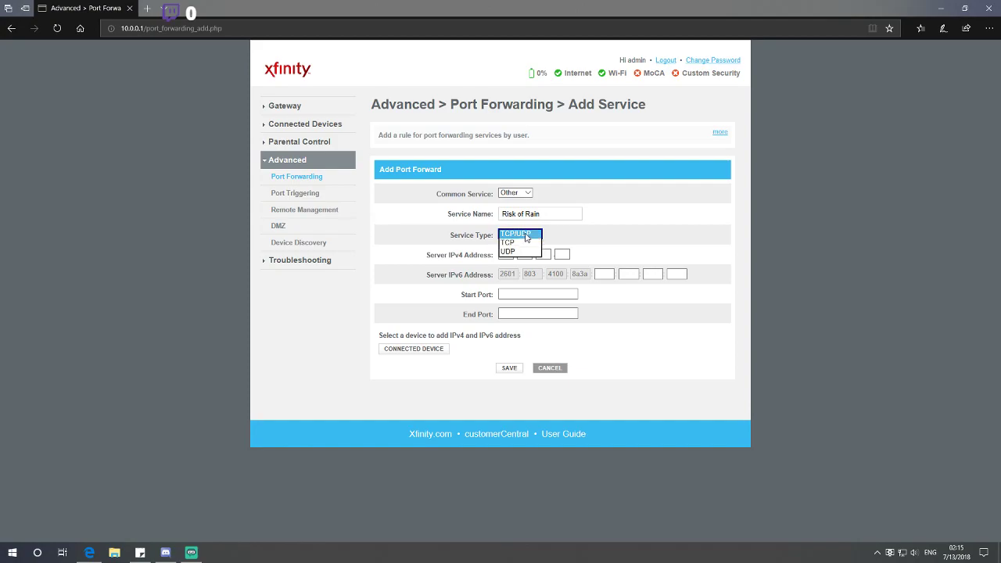
click(526, 237)
key(Tab)
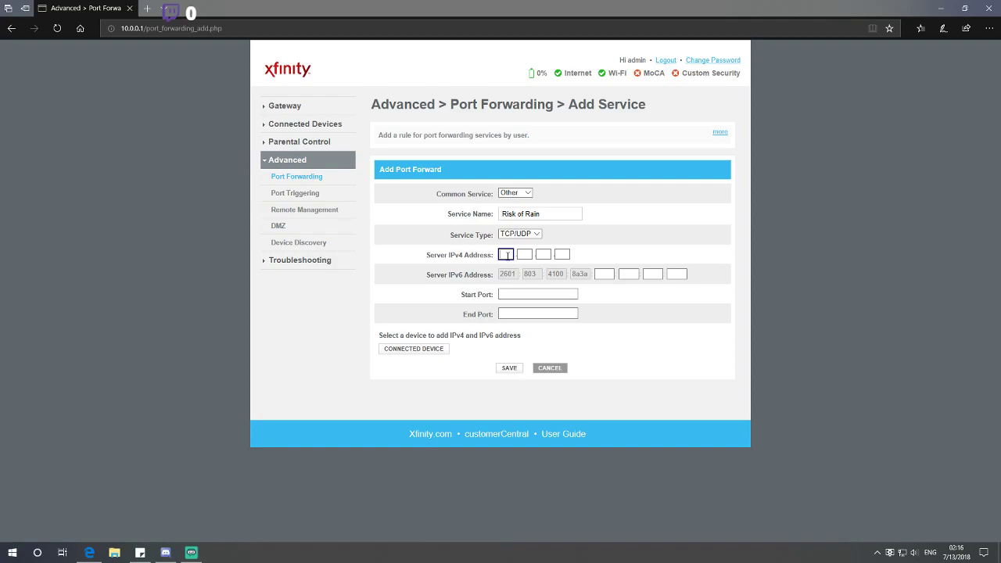
Open an administrator Command Prompt and run ipconfig.
click(12, 553)
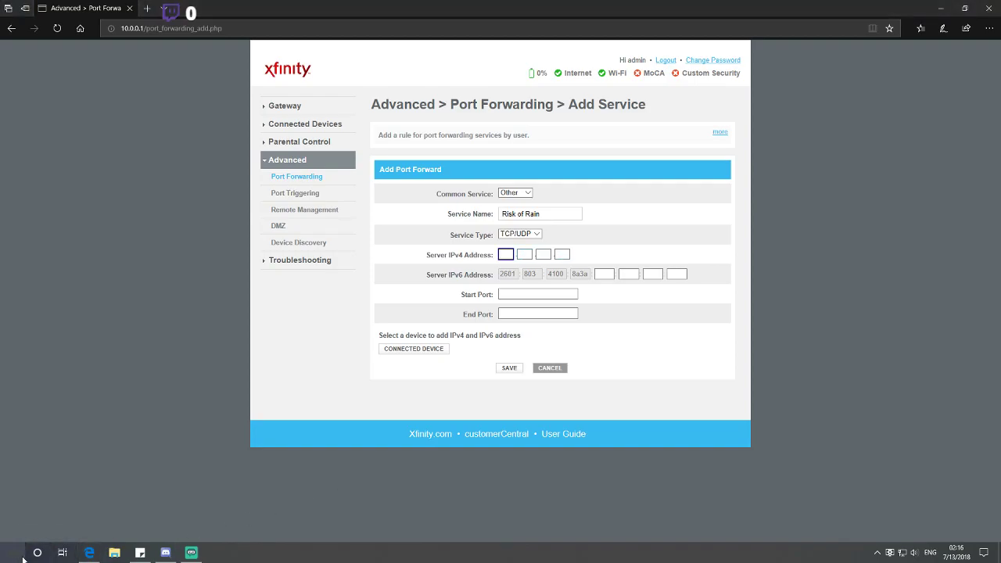
click(12, 553)
click(12, 553)
click(12, 553)
right_click(13, 553)
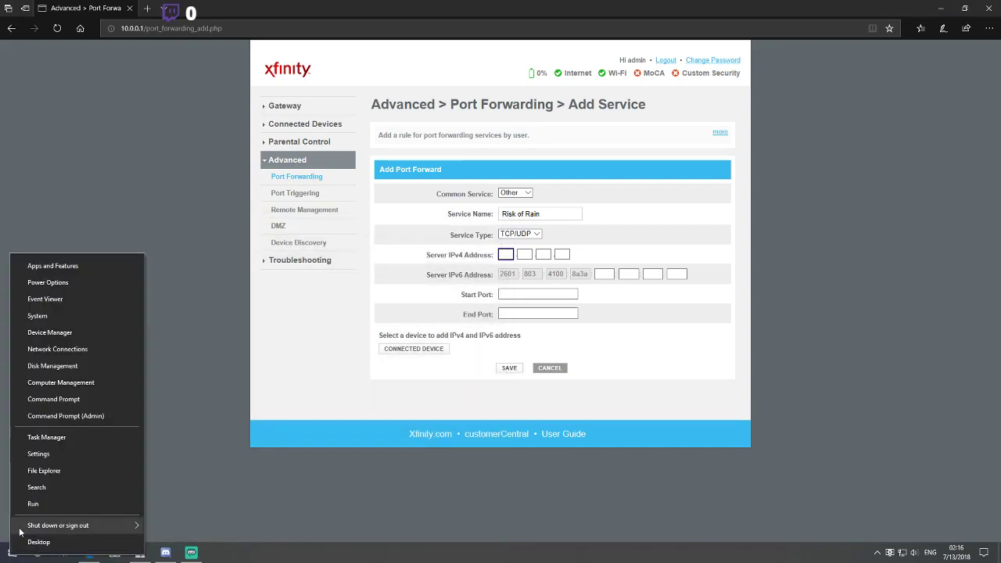
click(56, 417)
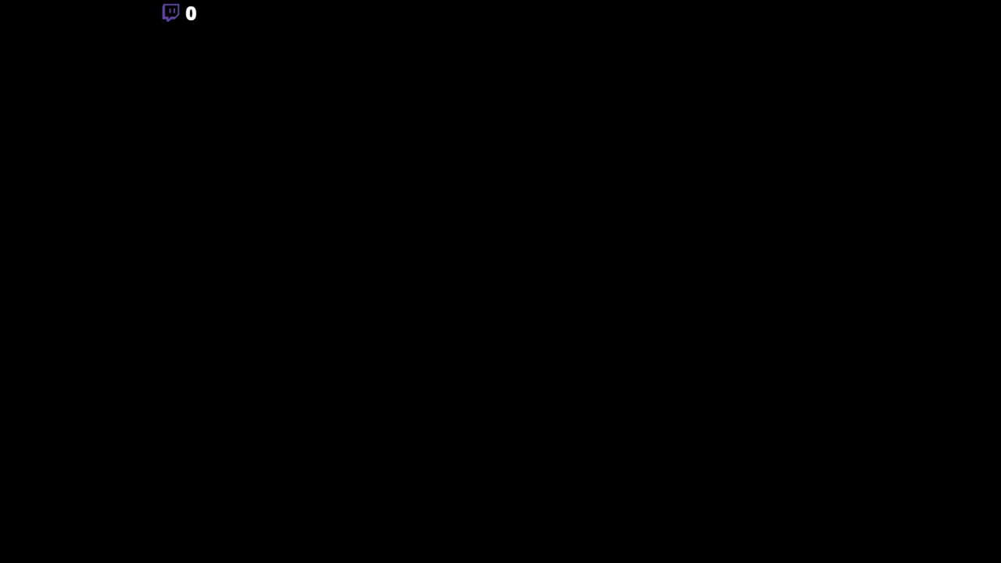
click(268, 161)
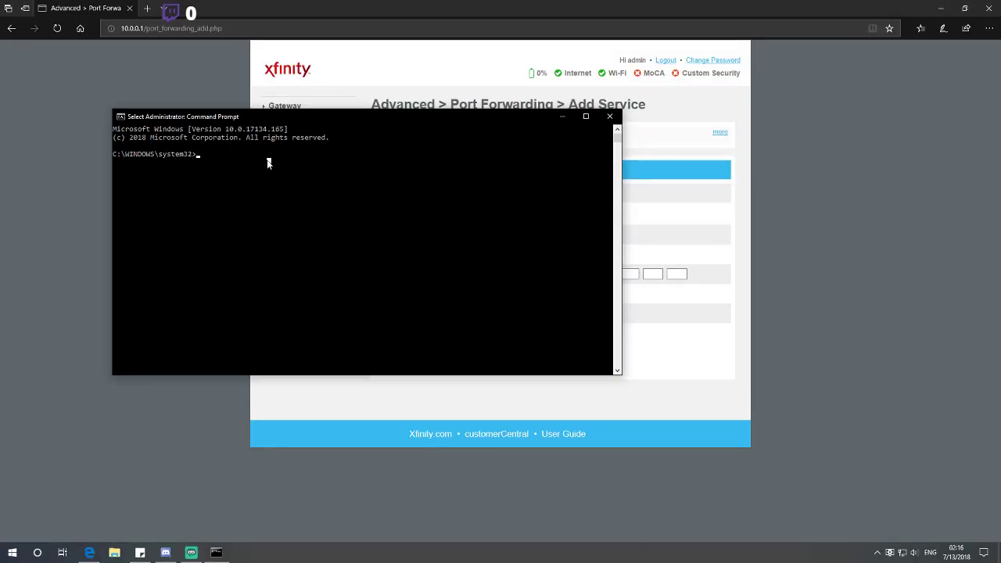
text(ipconfig)
key(Return)
key(Return)
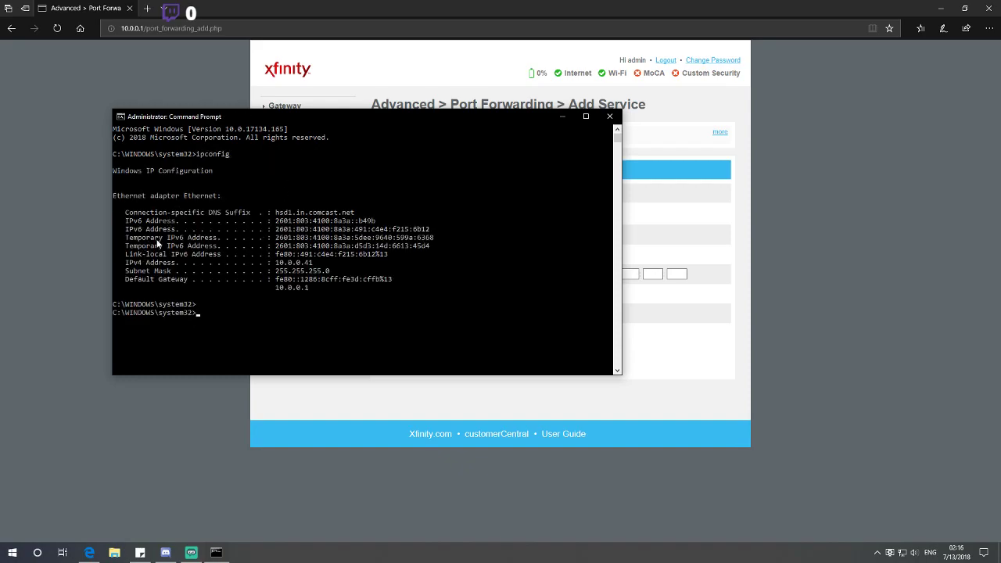
Locate the computer's IPv4 address in the ipconfig output and close the Command Prompt.
click(276, 265)
drag(276, 264, 323, 263)
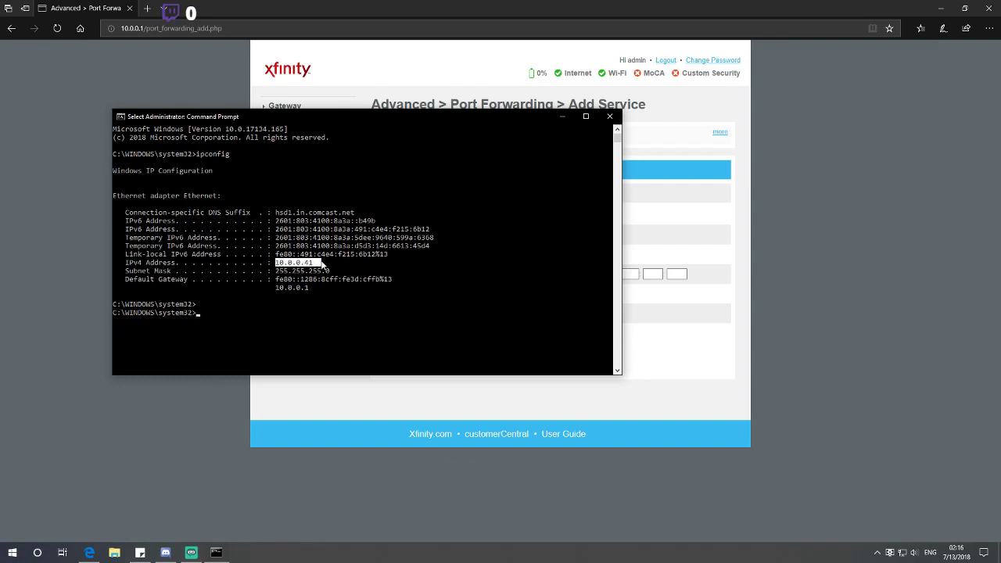
drag(448, 264, 454, 270)
click(403, 332)
click(611, 116)
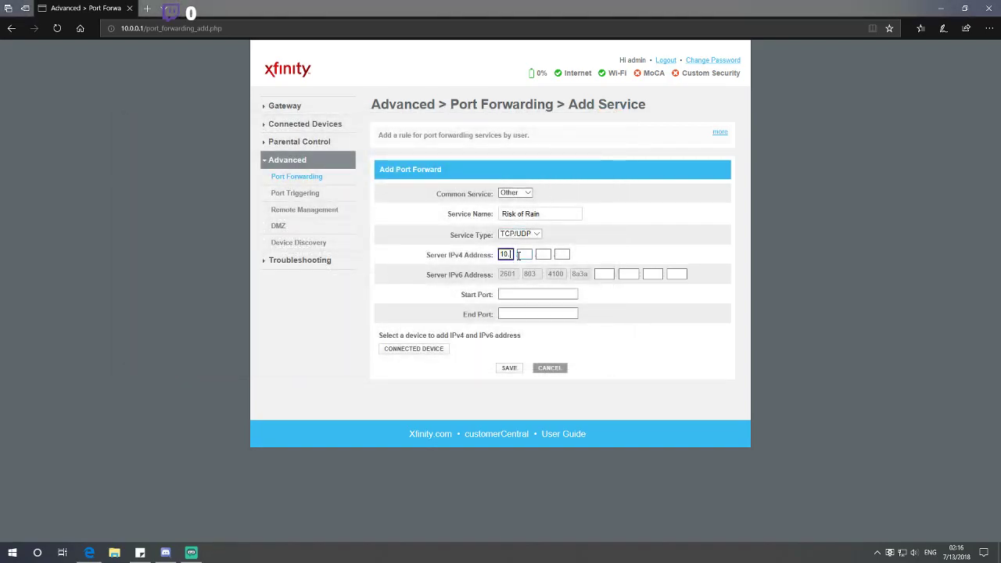
Fill in the new service's server IPv4 address as 10.0.0.4.
click(526, 253)
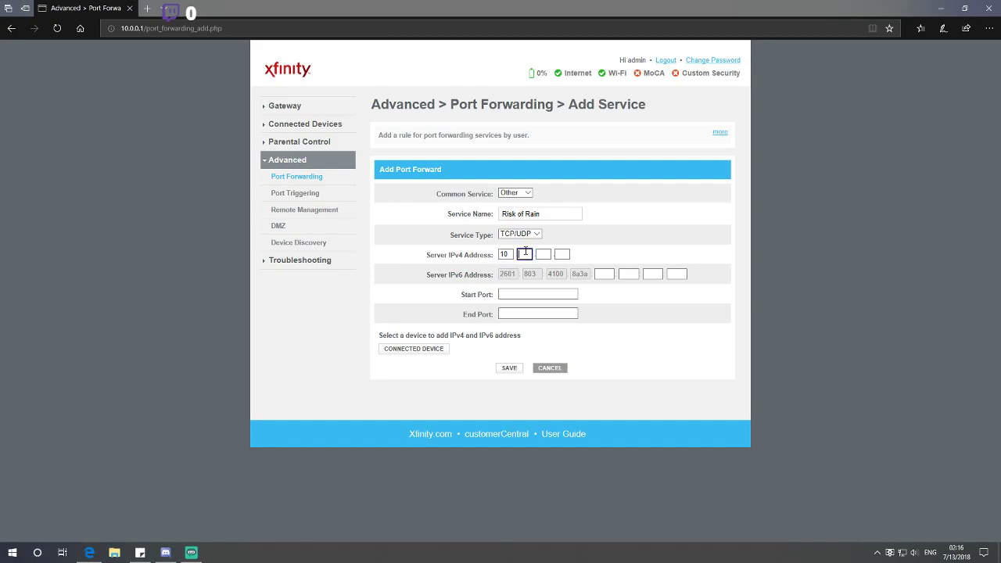
click(543, 254)
text(0)
click(559, 254)
Enter 11100 as the start port, fill in the end port, and cancel the new port forwarding service.
click(507, 291)
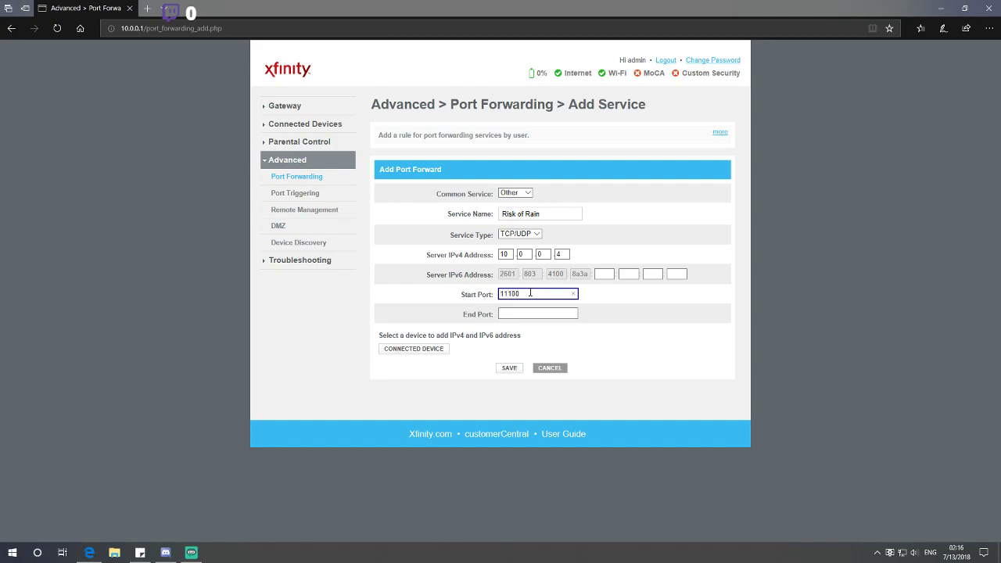
key(BackSpace)
key(BackSpace)
key(BackSpace)
drag(529, 293, 459, 295)
key(BackSpace)
click(539, 312)
click(538, 301)
click(526, 315)
click(527, 294)
click(528, 315)
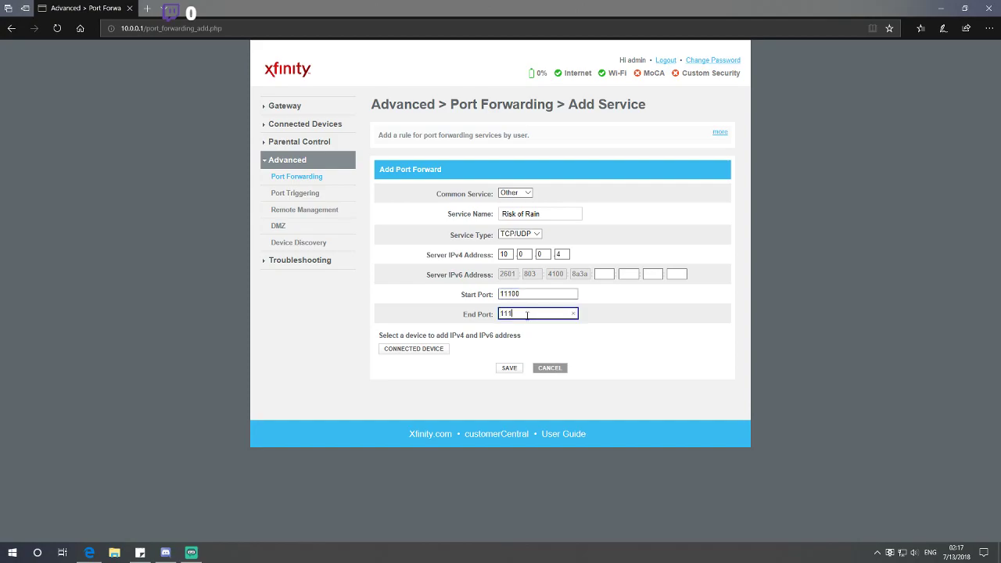
click(521, 338)
click(546, 368)
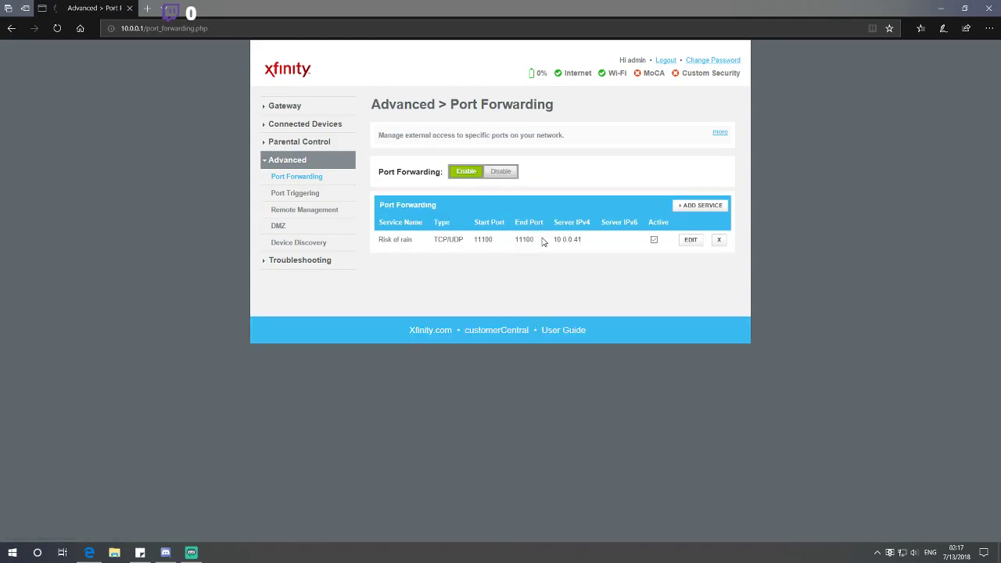
Review the existing Risk of rain rule's server IPv4 address, ports and service type in the port forwarding table.
drag(599, 245, 378, 245)
drag(592, 245, 552, 243)
click(585, 244)
drag(644, 226, 595, 242)
click(607, 240)
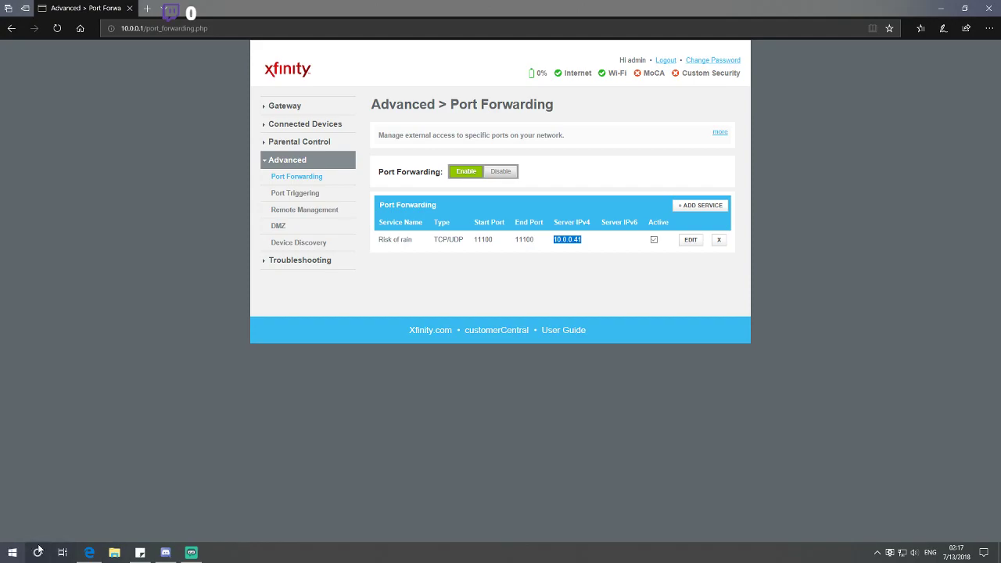
drag(547, 248, 384, 242)
click(392, 251)
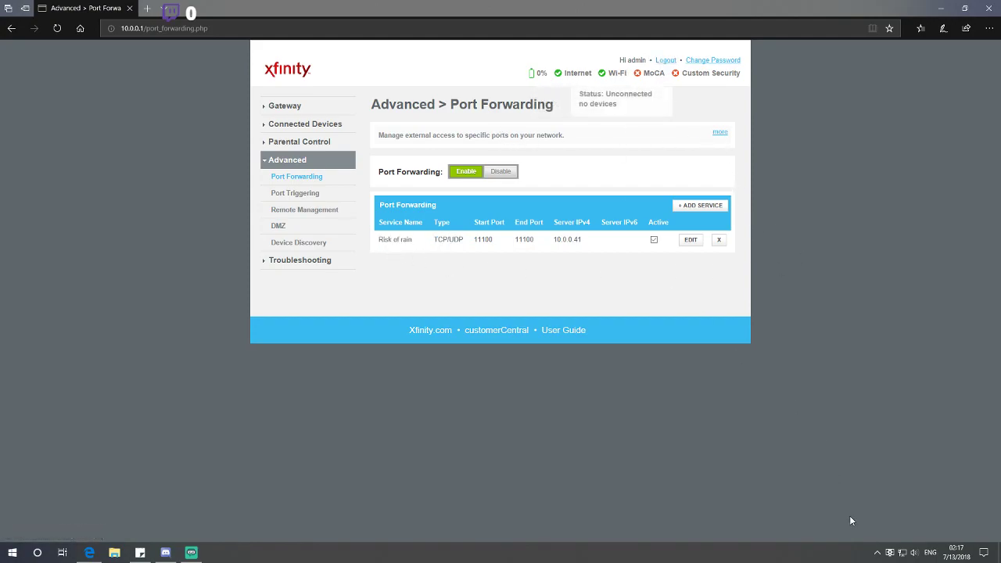
Open the firewall's advanced settings from Windows Defender Security Center and close the Security Center window.
click(877, 552)
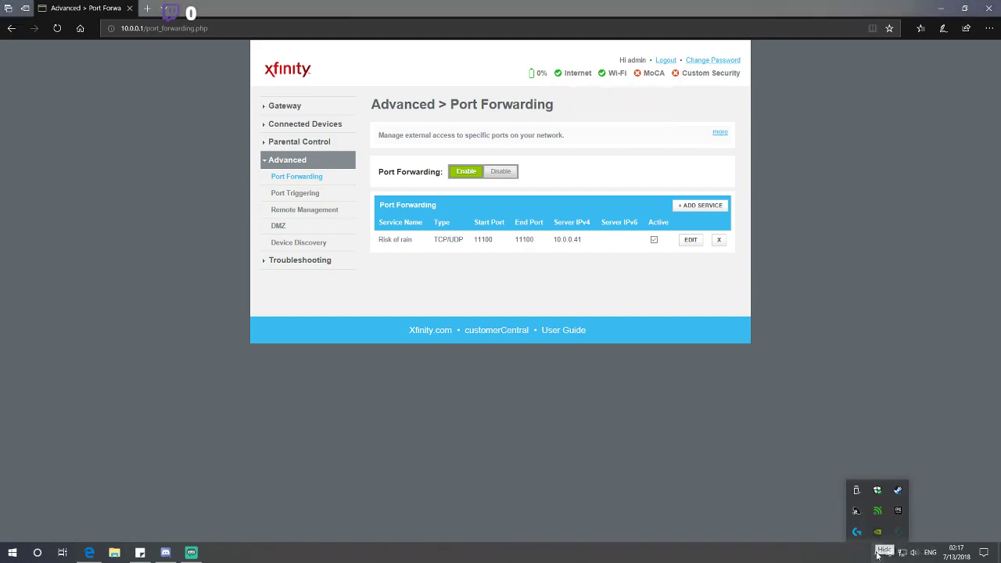
click(876, 493)
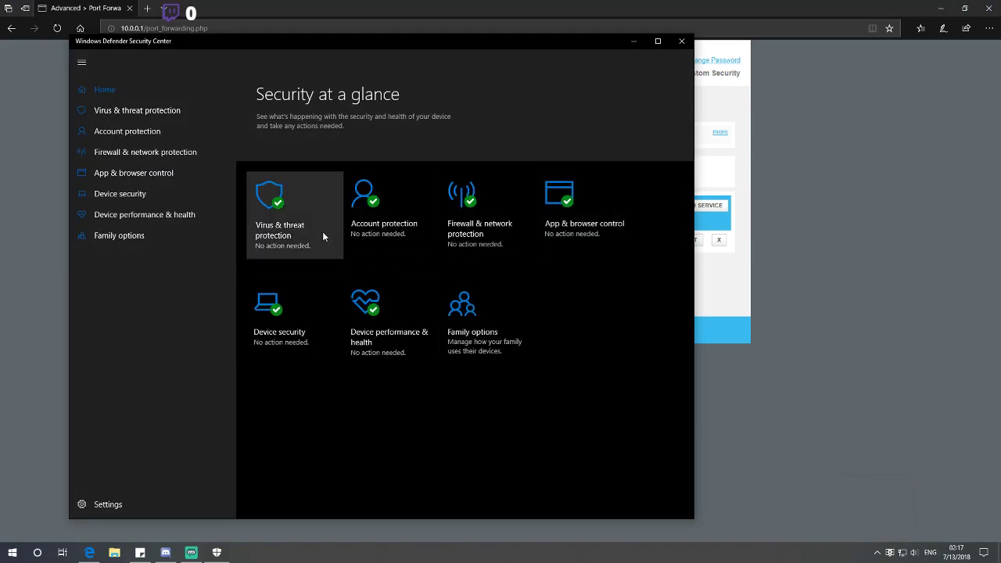
click(306, 213)
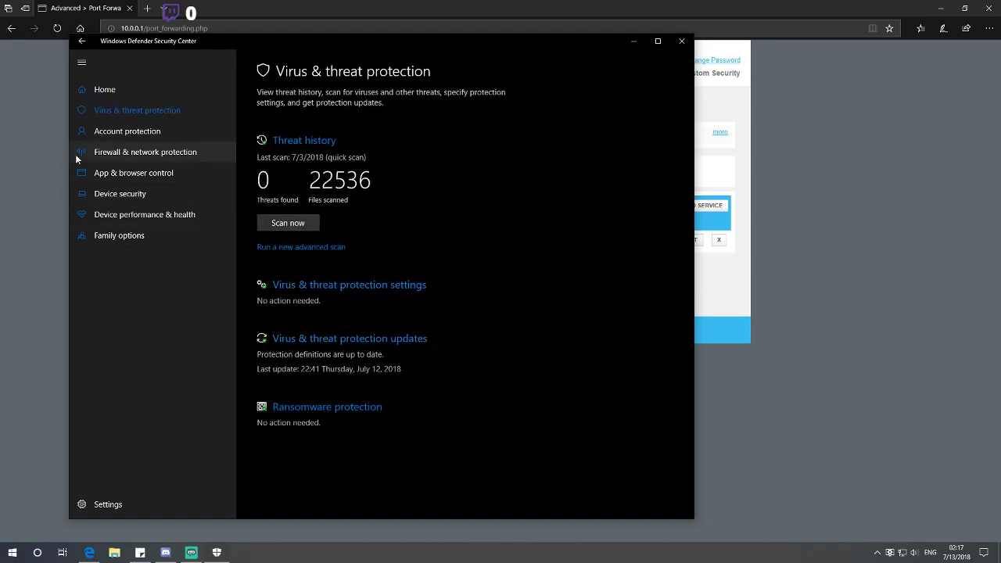
click(122, 152)
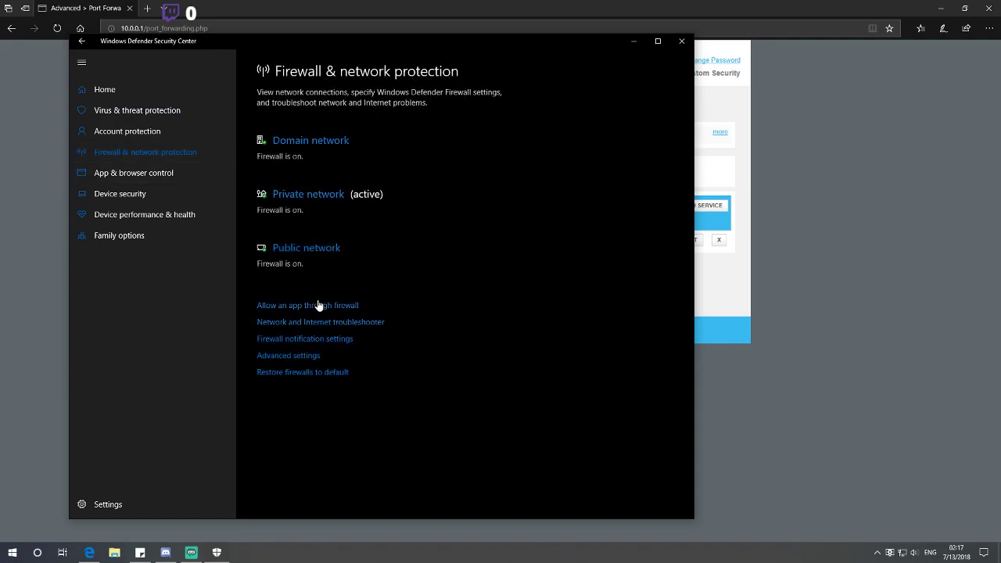
click(301, 356)
click(684, 40)
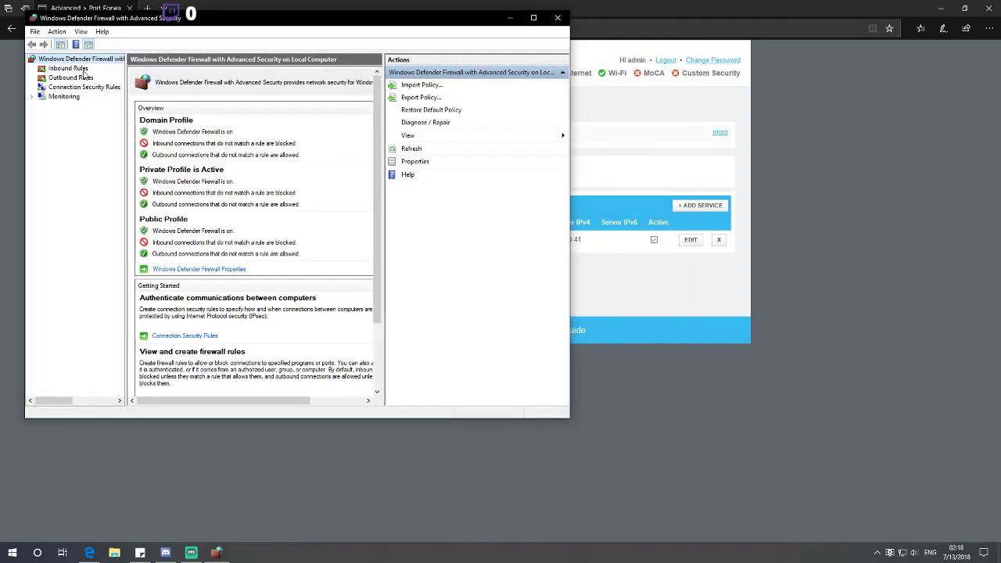
Display the firewall's inbound rules and look through the existing entries.
click(69, 69)
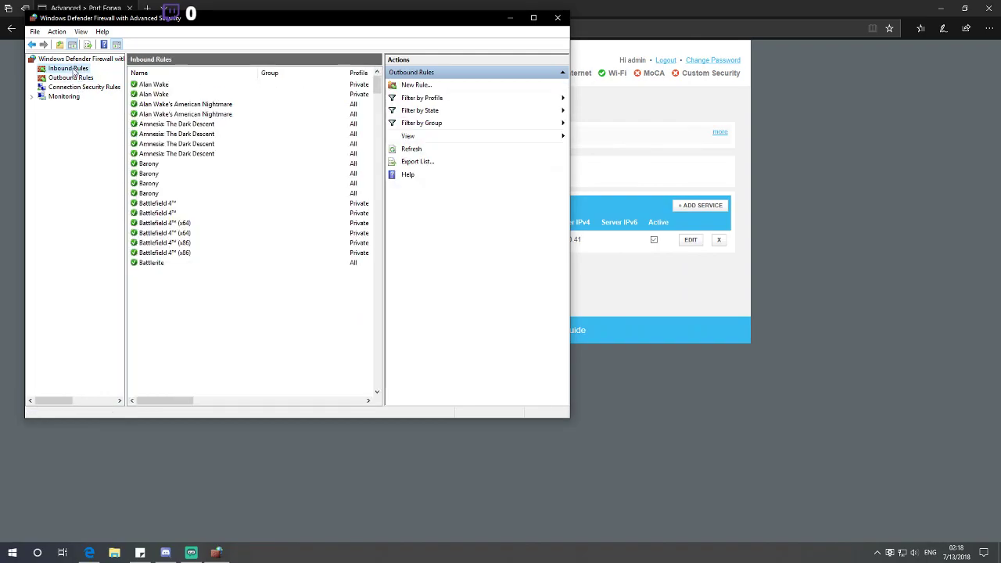
click(71, 78)
click(67, 69)
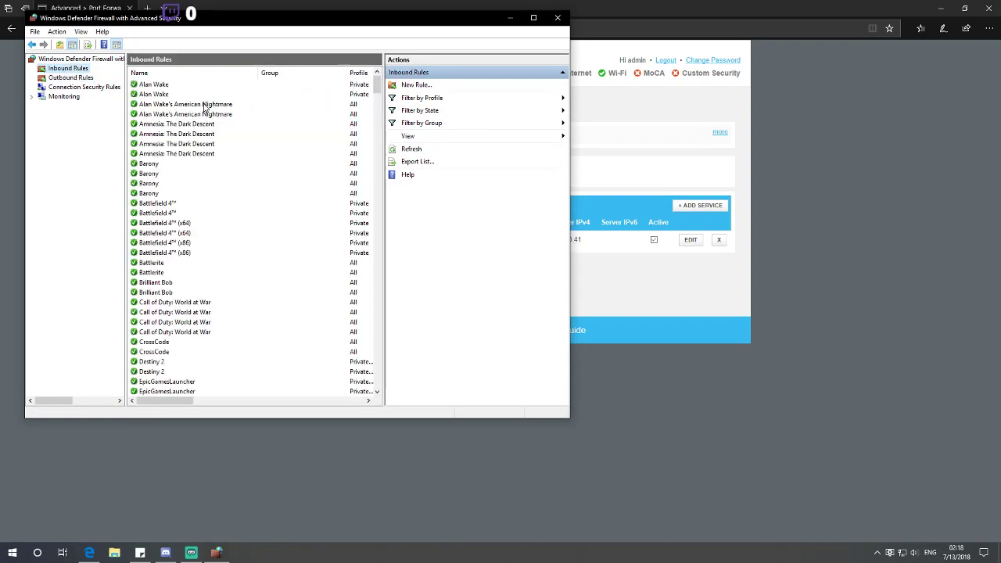
scroll(243, 127, down, 10)
scroll(247, 205, down, 15)
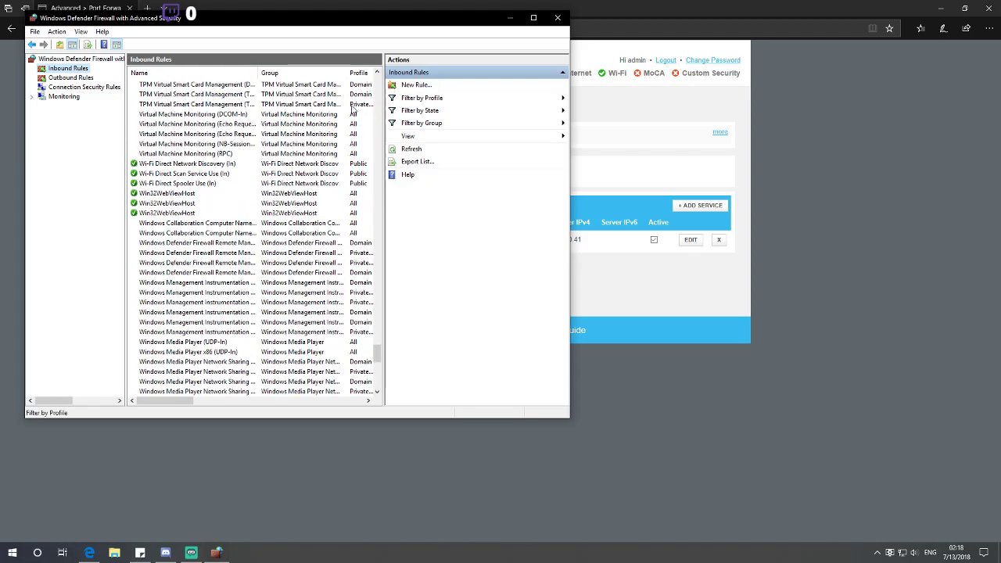
Look through the remaining inbound rules, return to the start of the list, and close the advanced firewall window.
scroll(226, 223, down, 10)
scroll(226, 222, up, 19)
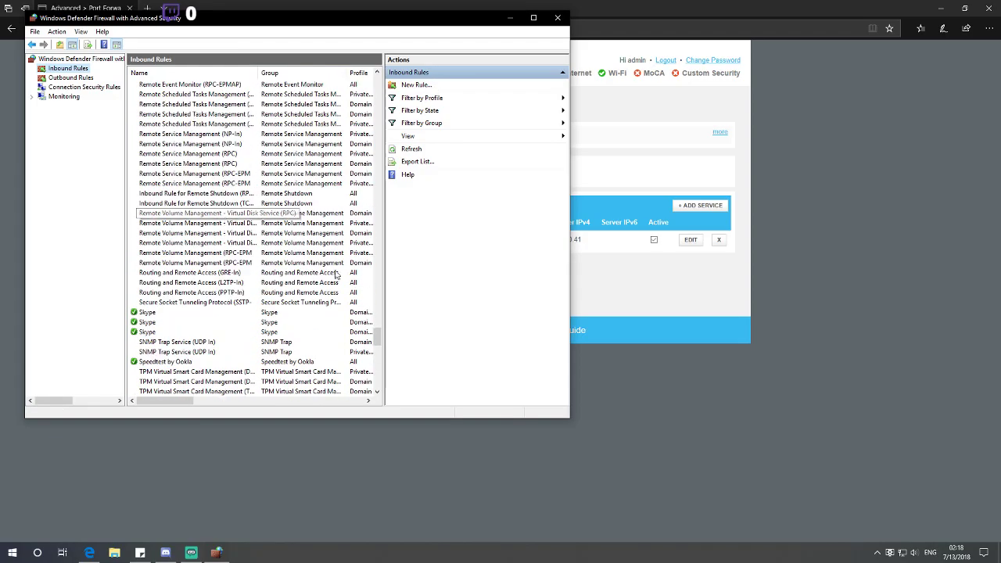
drag(378, 339, 378, 82)
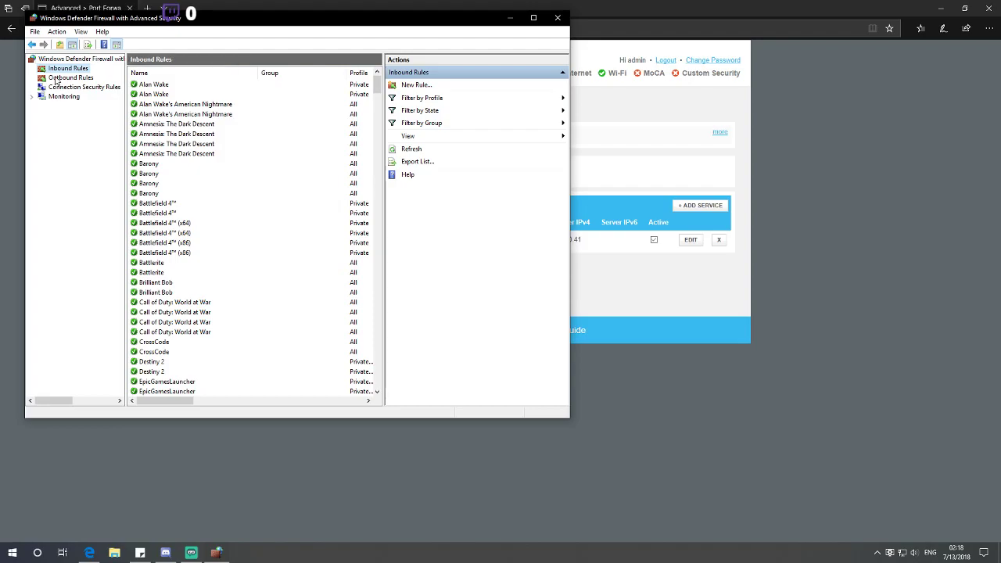
click(557, 17)
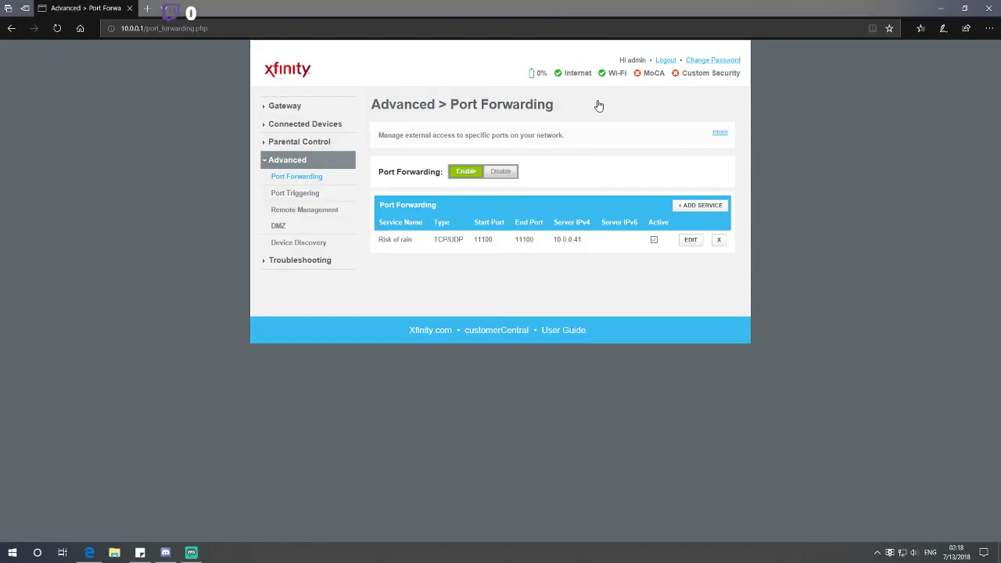
Open Windows Settings and go through Update & Security and Windows Security to Firewall & network protection.
click(985, 553)
click(917, 511)
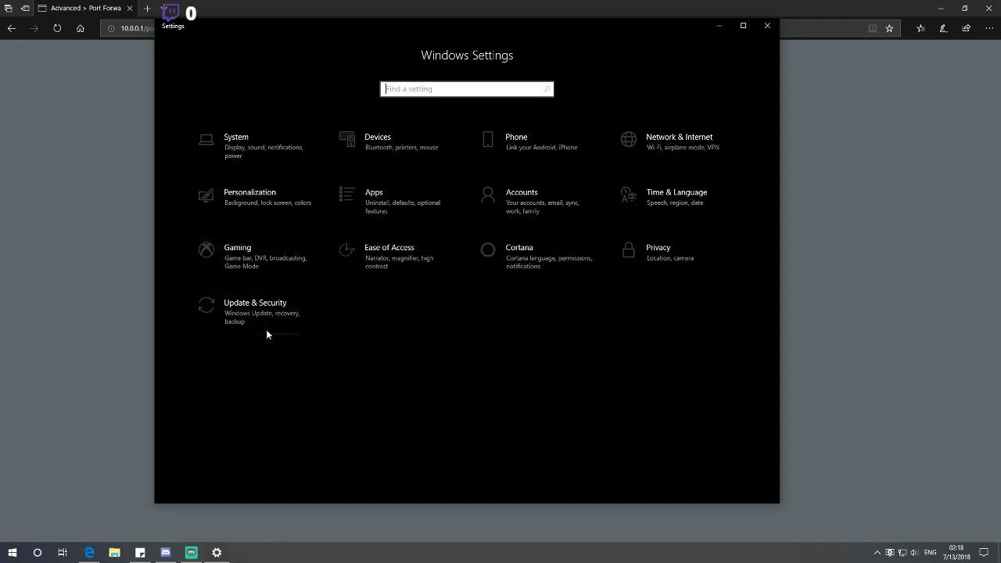
click(272, 150)
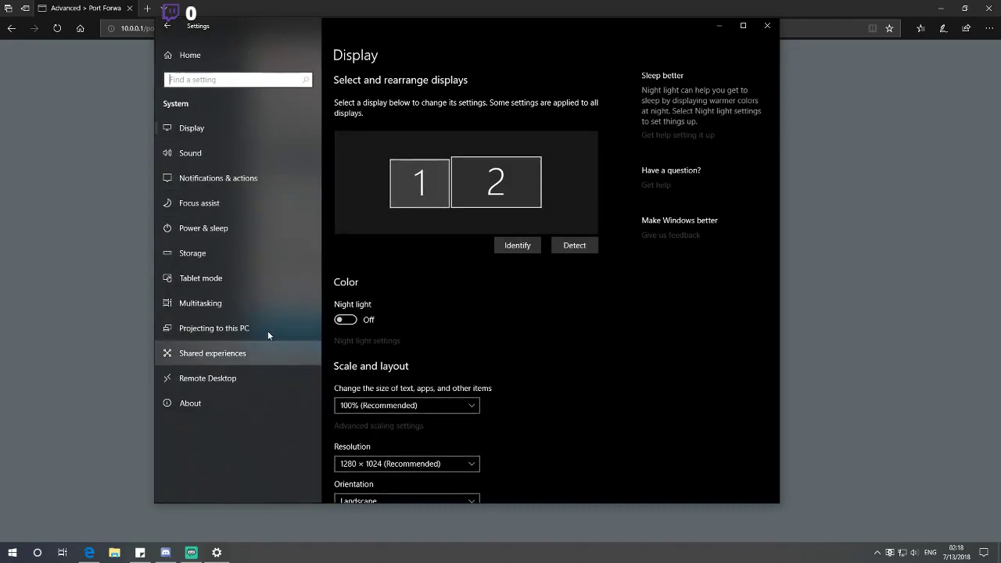
click(164, 48)
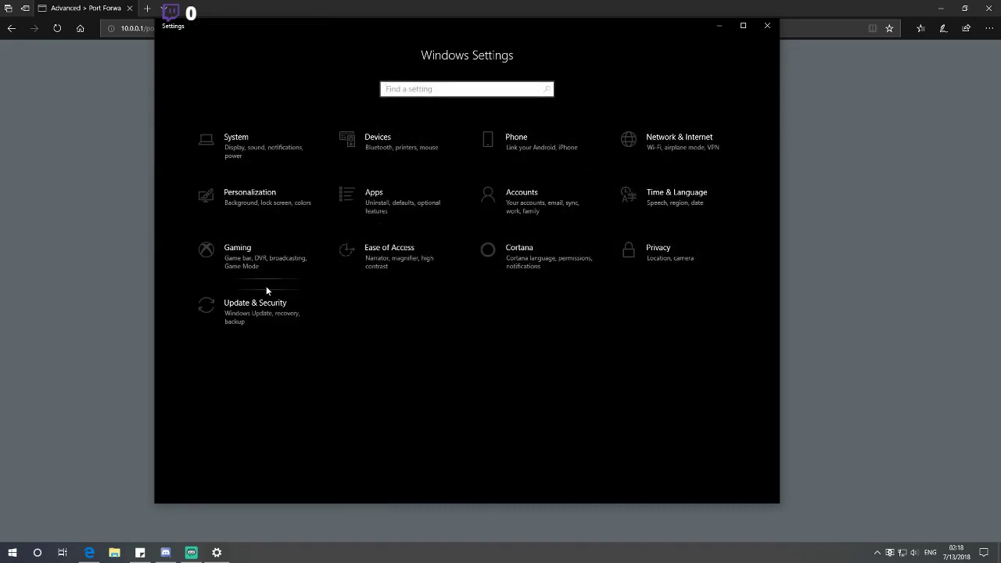
click(268, 312)
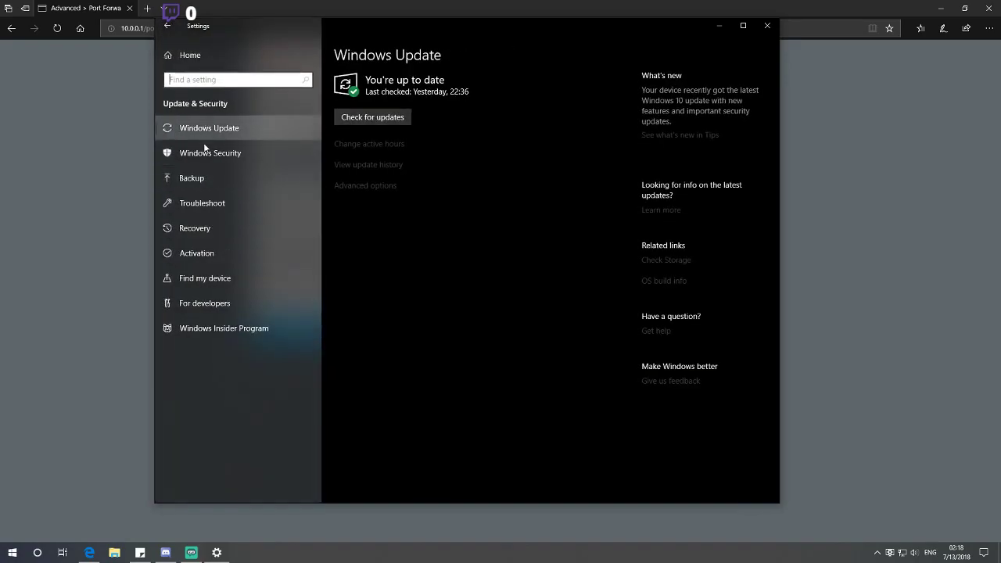
click(211, 154)
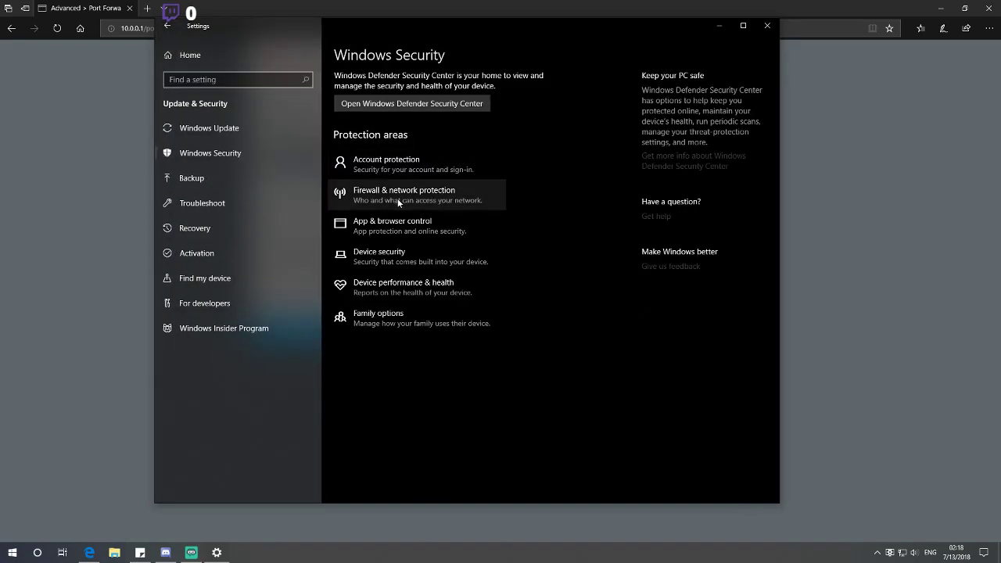
click(397, 198)
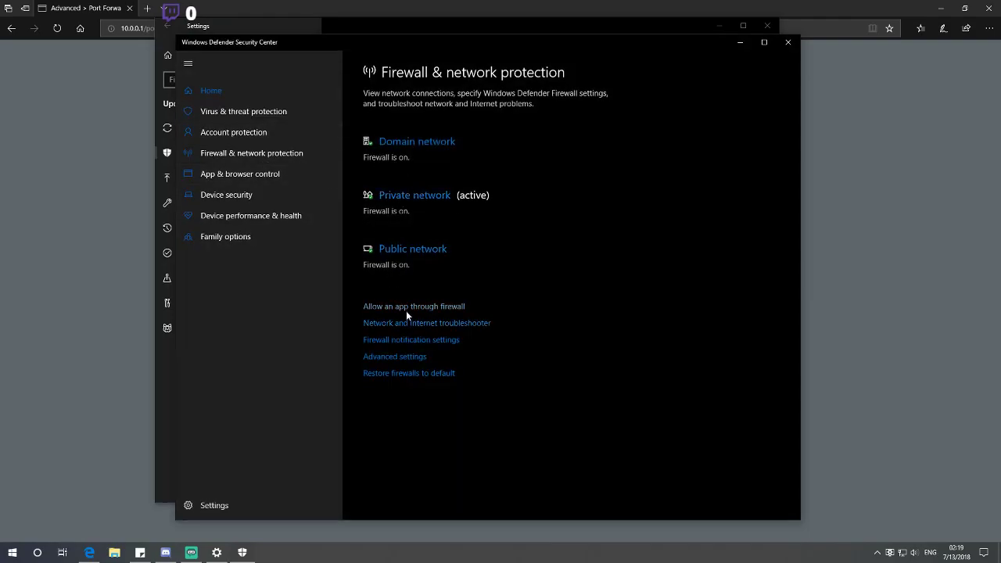
Open the Windows Defender Firewall page in Control Panel's System and Security category, starting from the allowed apps list.
click(401, 357)
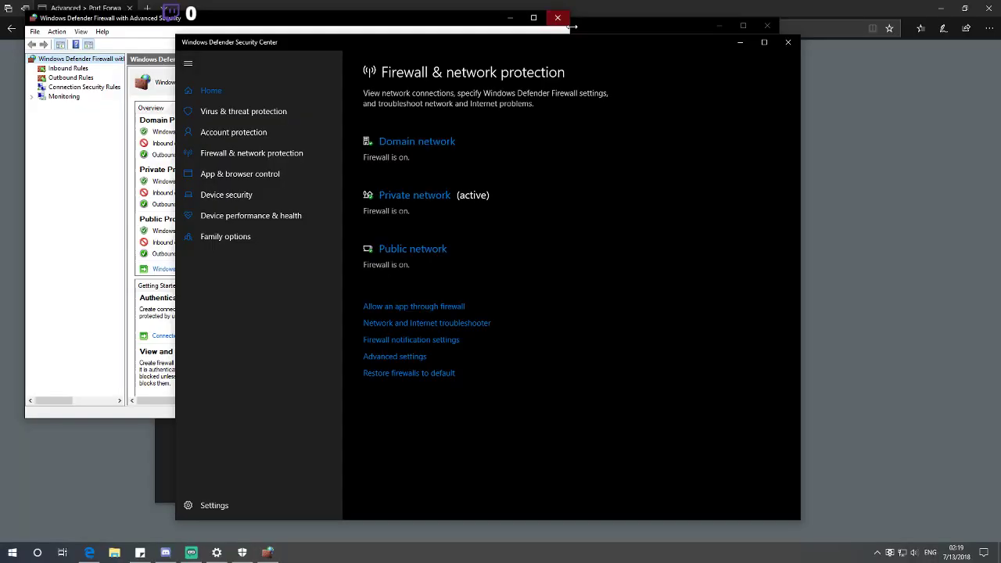
click(560, 18)
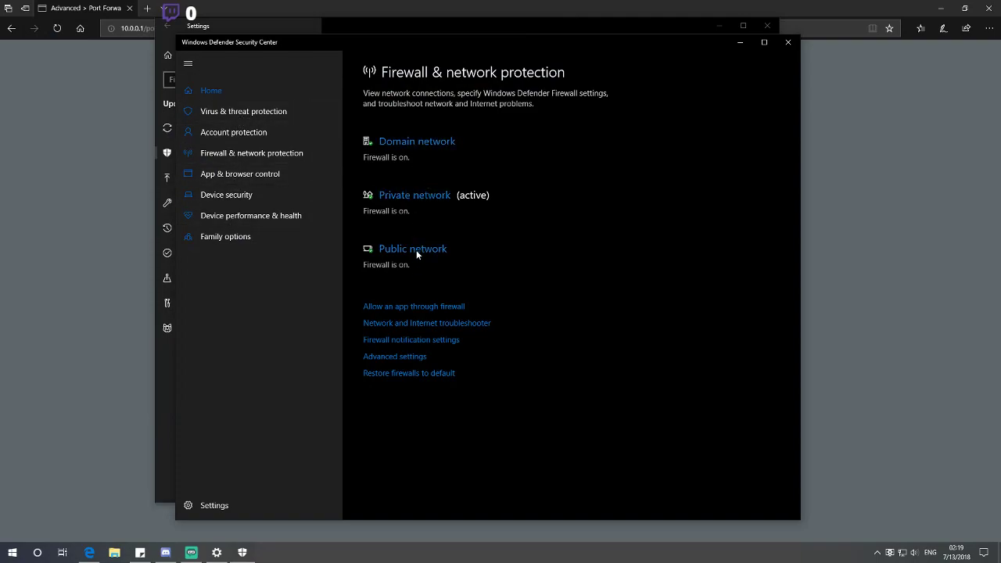
click(417, 310)
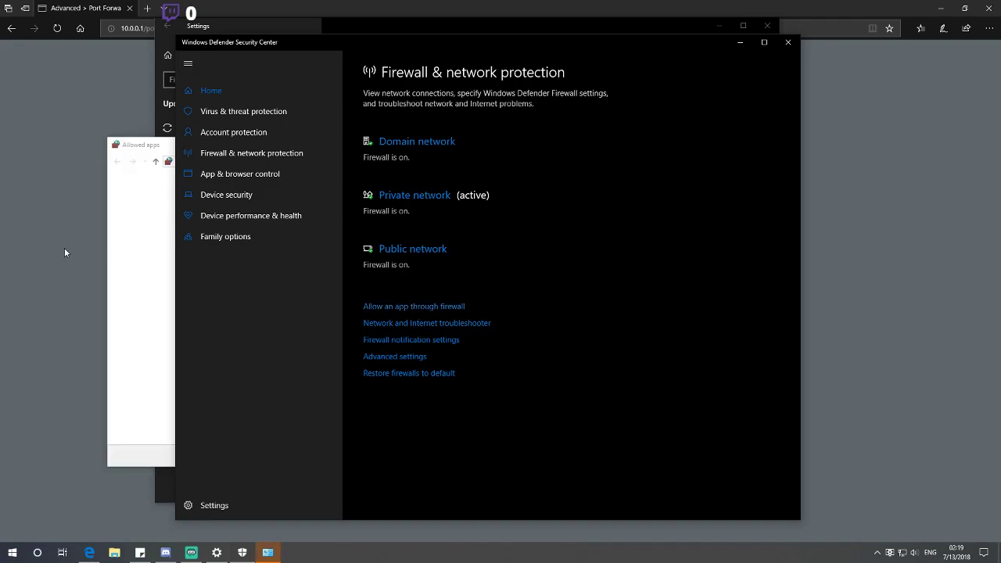
click(163, 146)
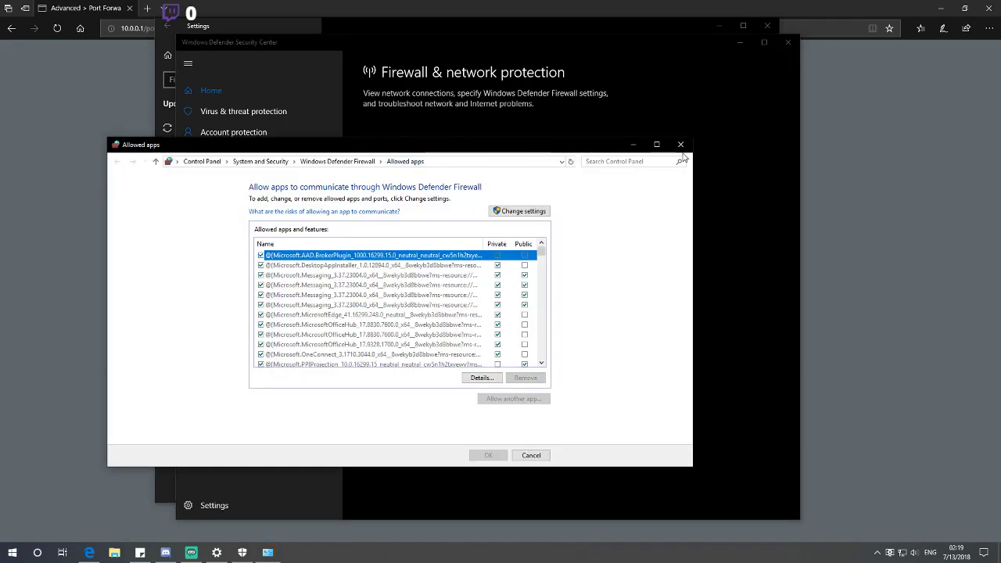
click(330, 161)
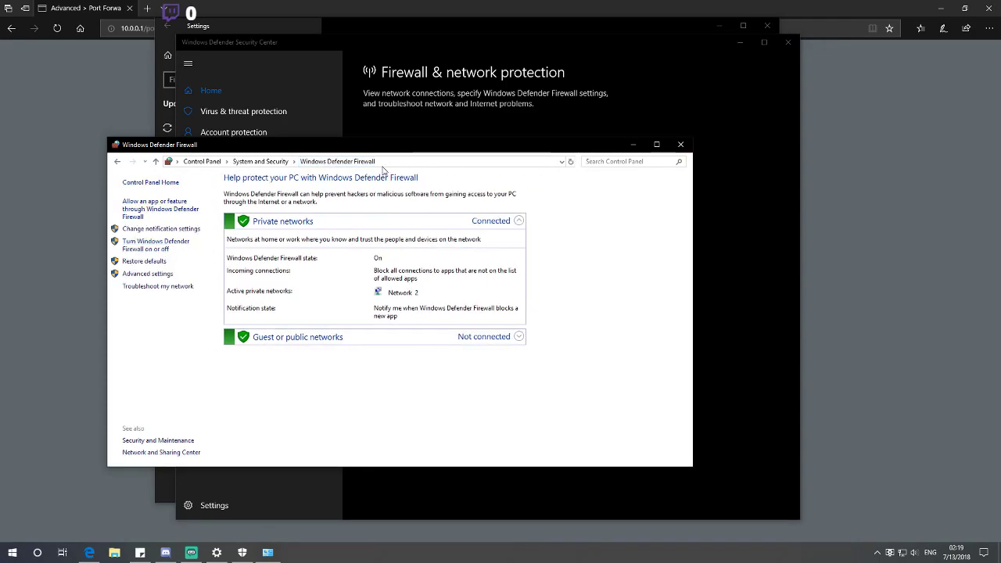
click(202, 162)
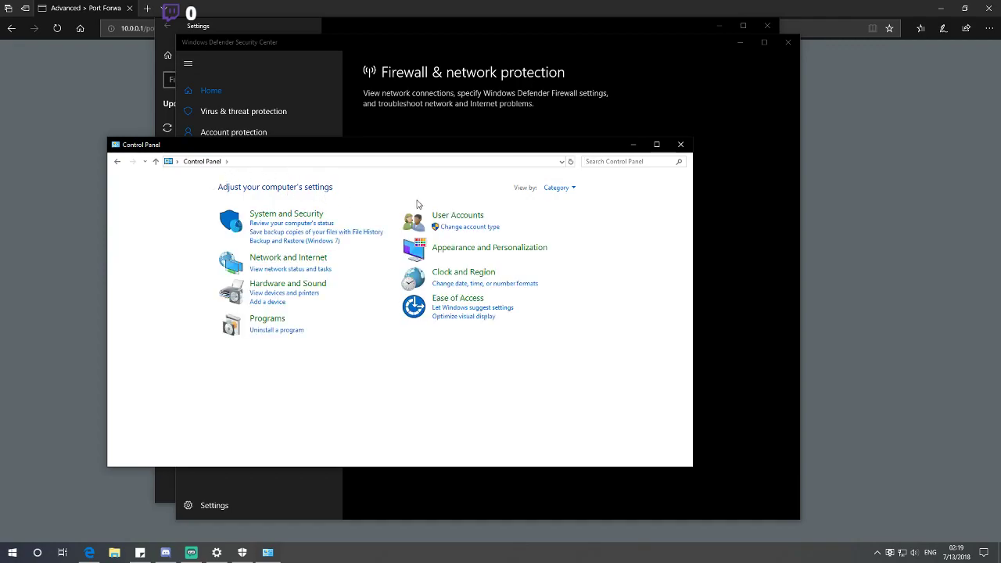
click(284, 216)
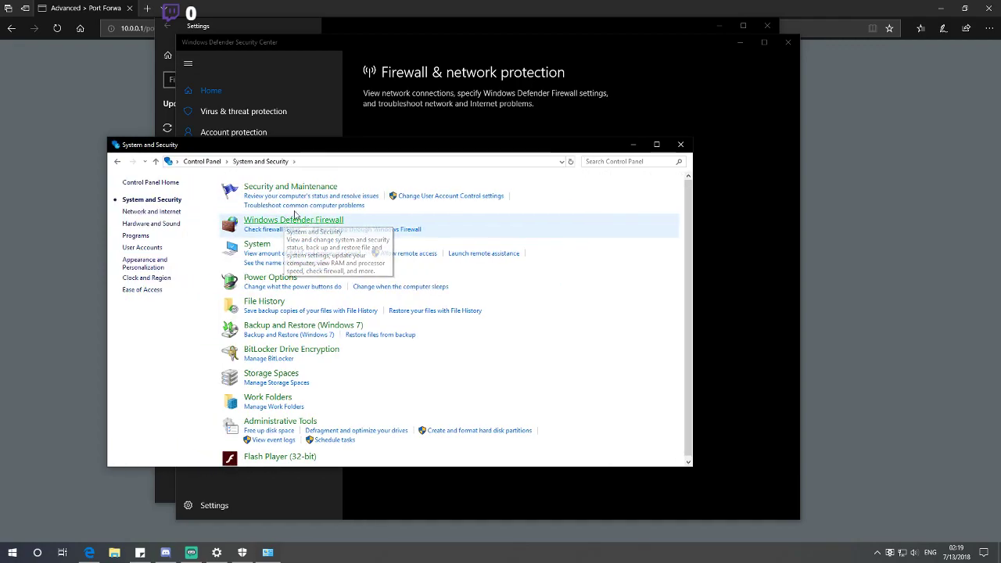
click(285, 223)
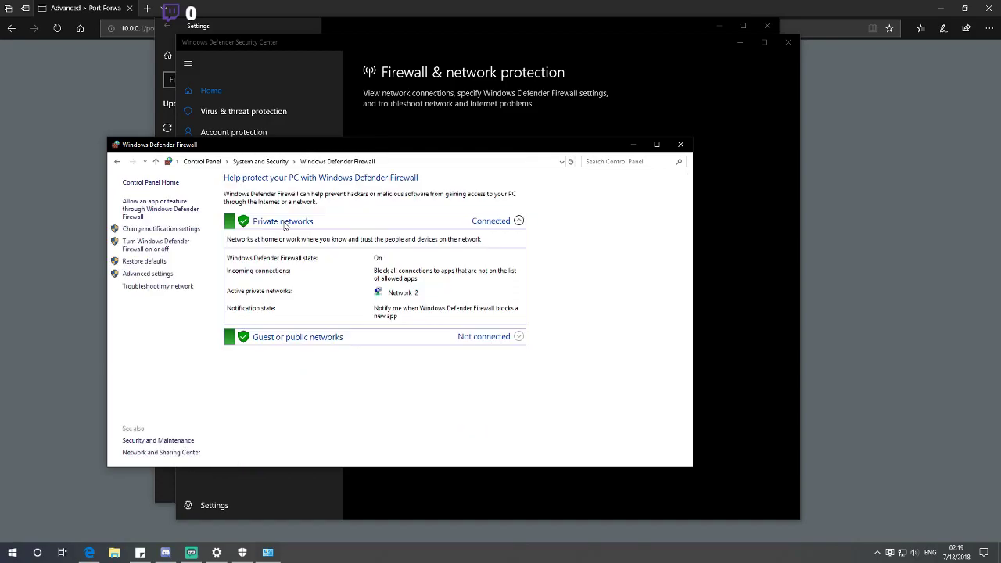
Turn off Windows Defender Firewall for private networks, then close the Control Panel, Security Center and Settings windows.
click(141, 244)
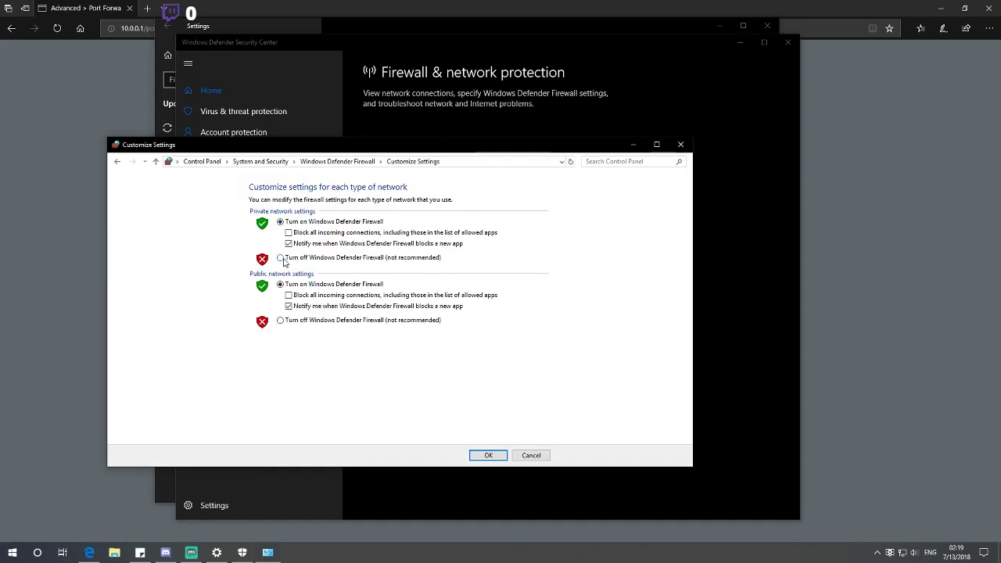
click(280, 258)
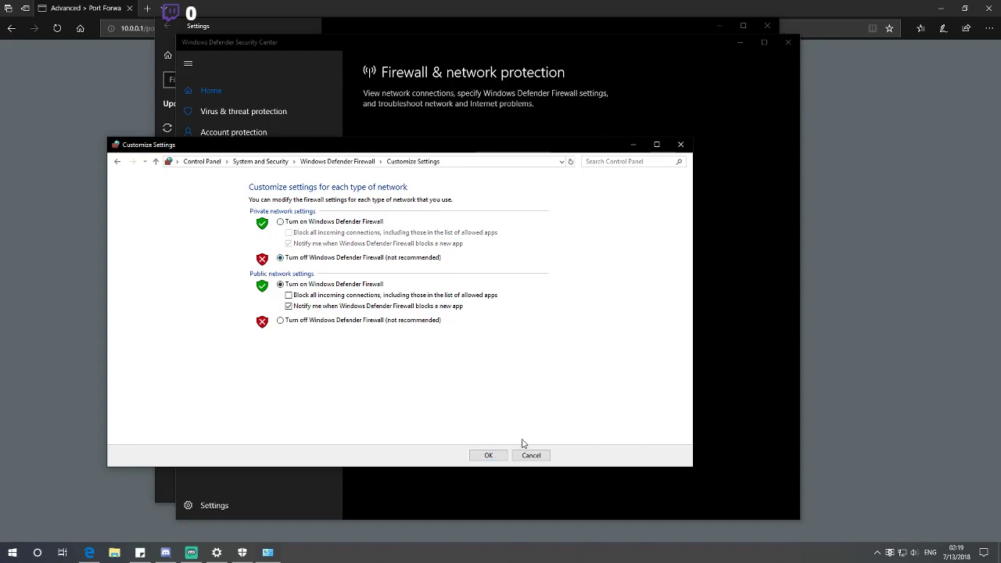
click(491, 455)
click(681, 144)
click(788, 42)
click(765, 27)
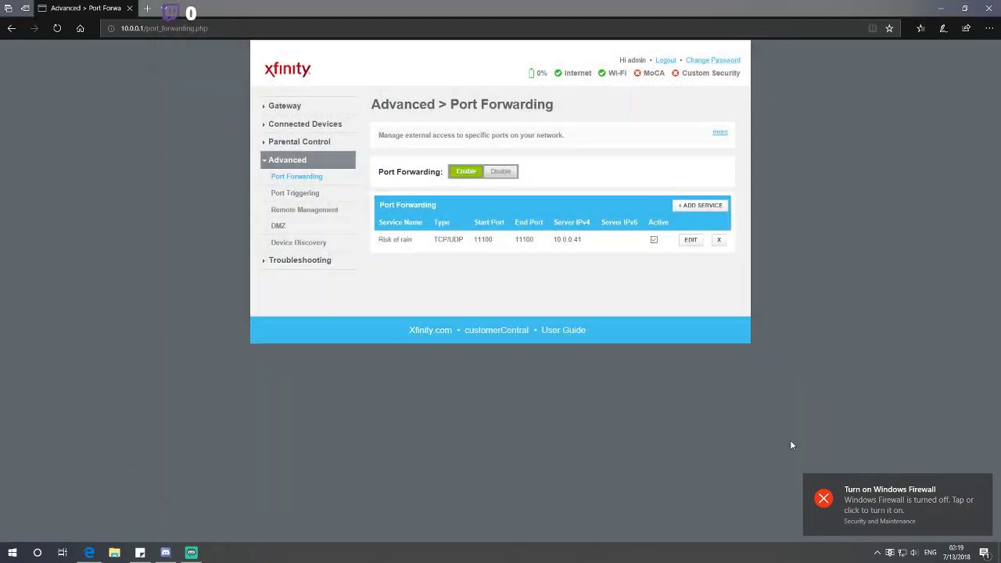
Turn Windows Firewall back on from its notification and check the protection status in Windows Defender Security Center.
click(876, 555)
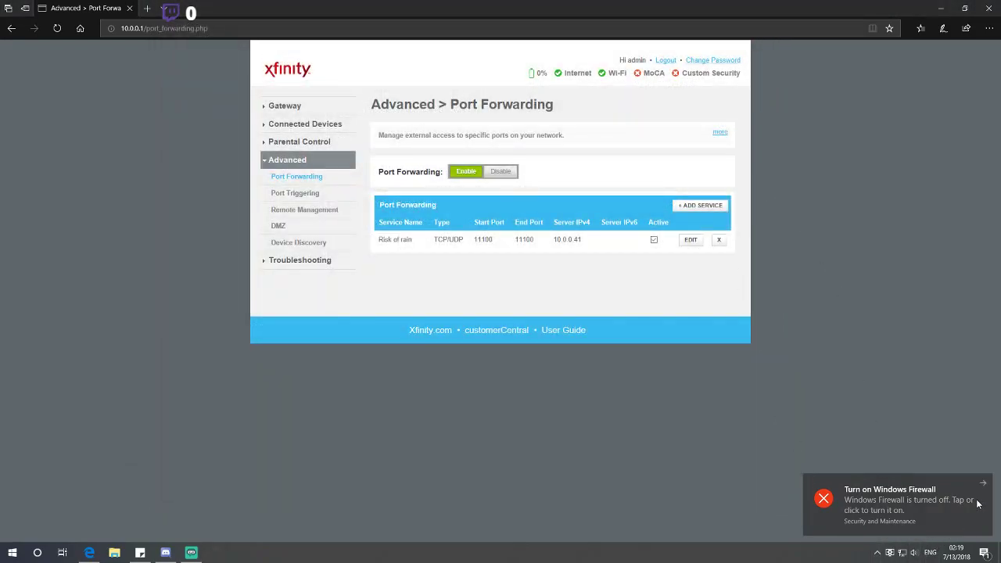
click(985, 553)
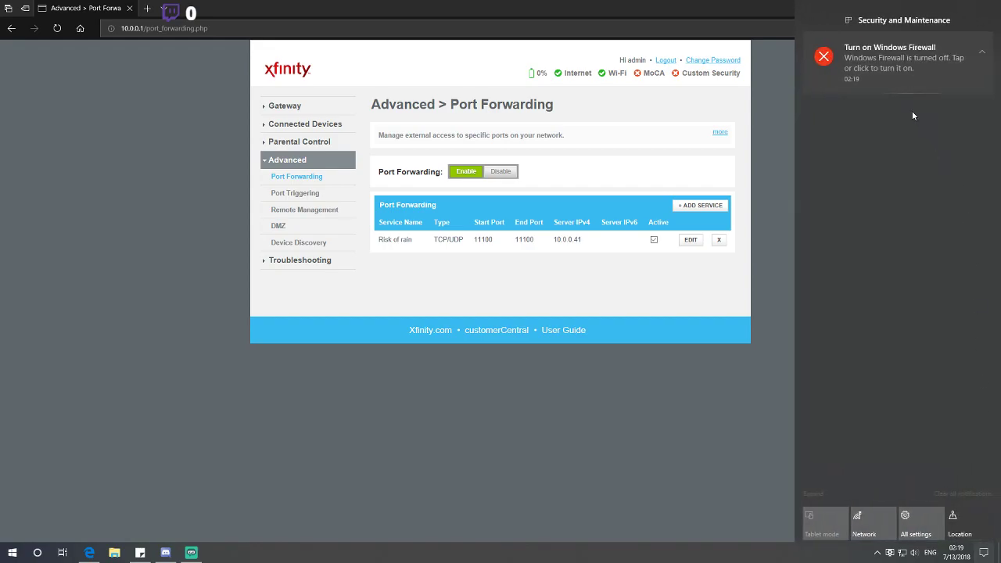
click(888, 67)
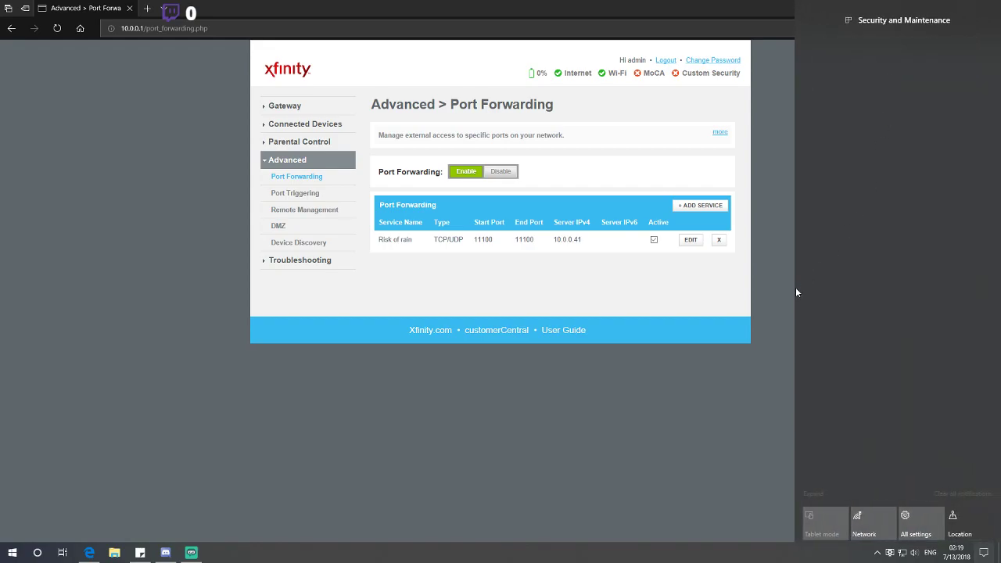
click(878, 553)
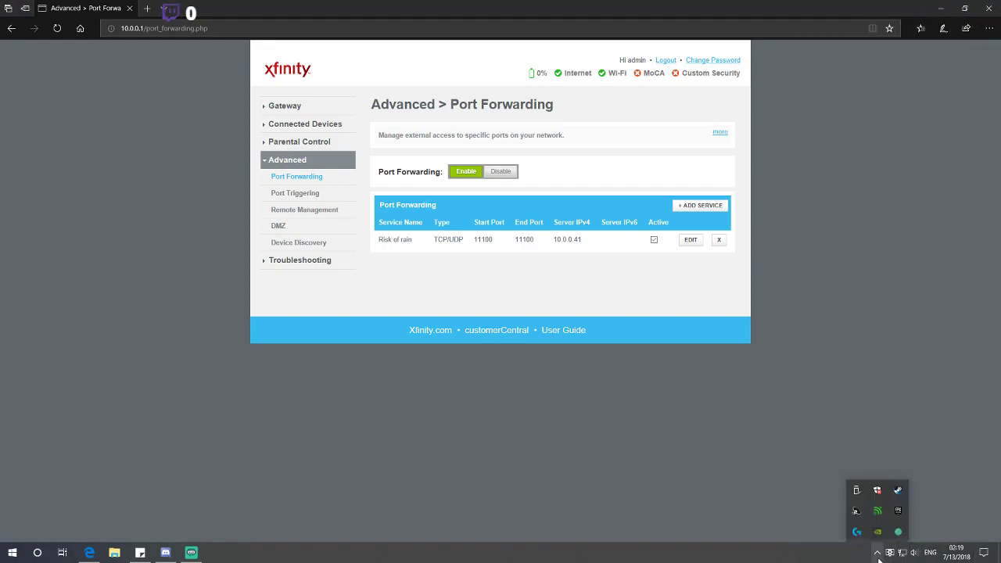
click(879, 492)
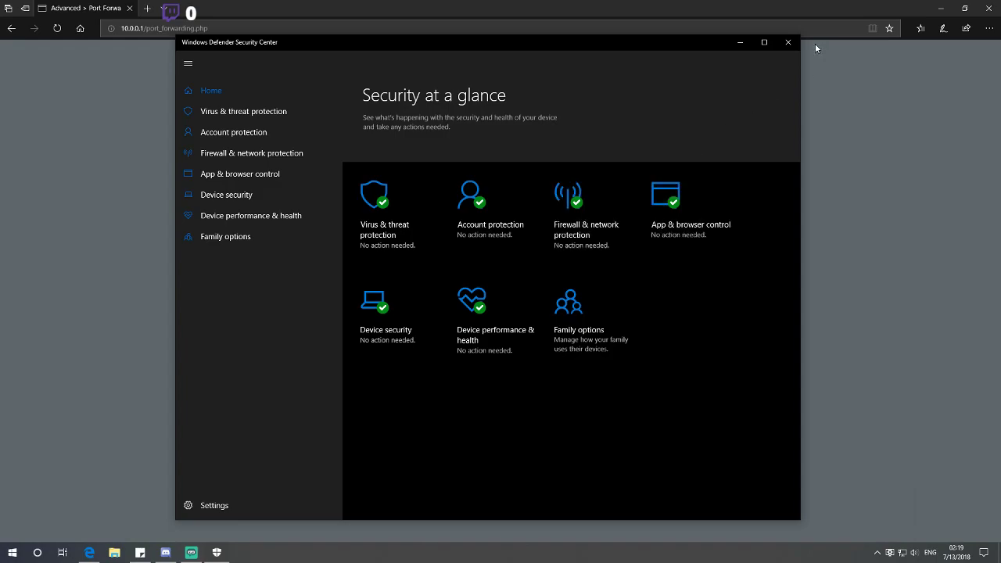
click(789, 43)
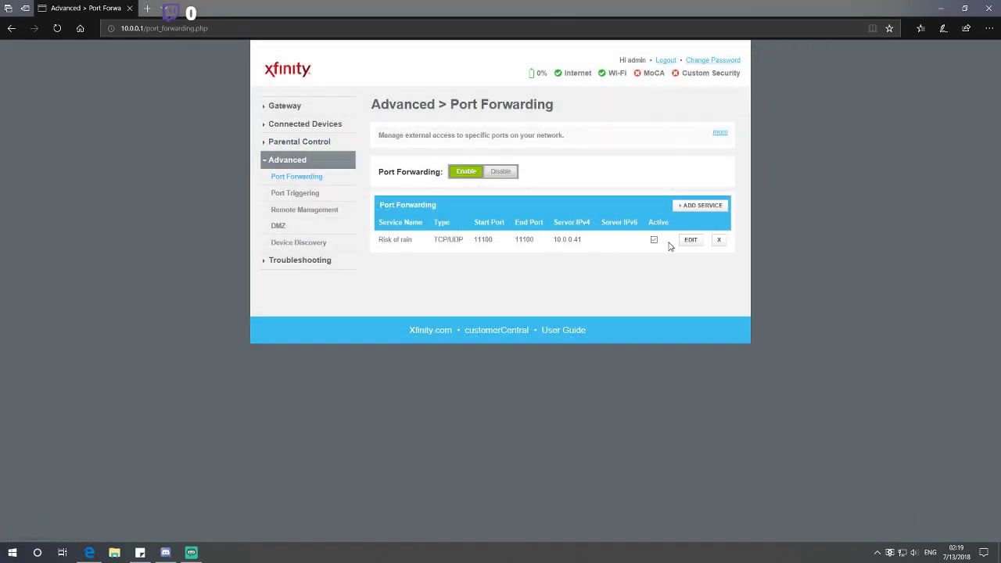
Review the Risk of rain entry in the port forwarding table once more and close the gateway page.
drag(633, 239, 372, 241)
click(419, 286)
click(128, 14)
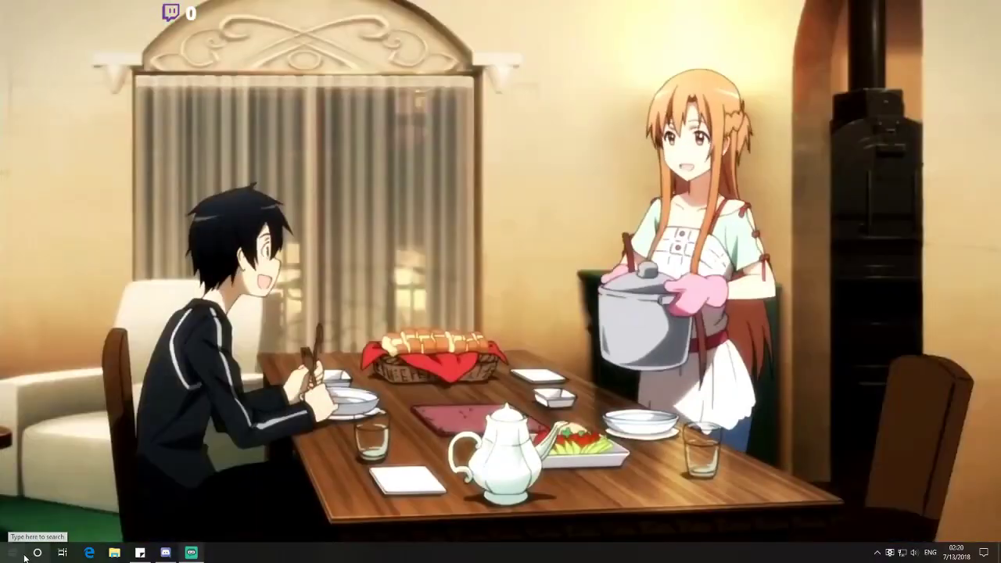
Launch Risk of Rain and host an online co-op game on port 11100.
click(19, 552)
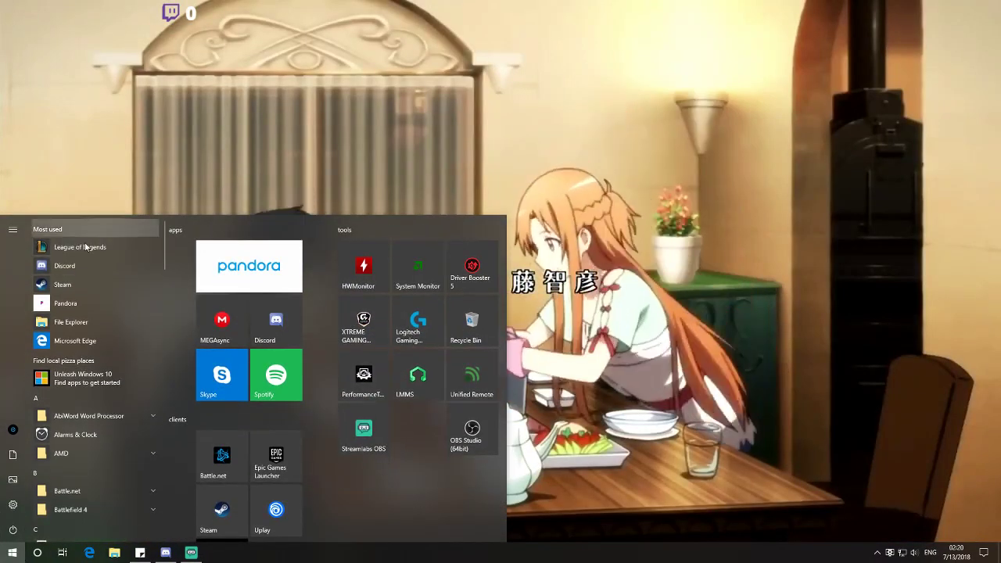
click(75, 189)
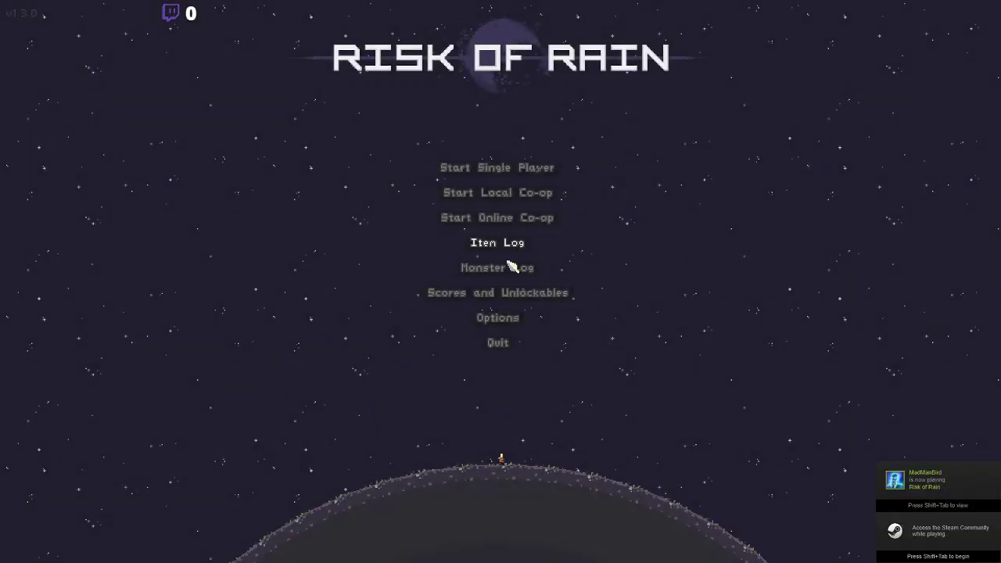
click(510, 218)
click(508, 117)
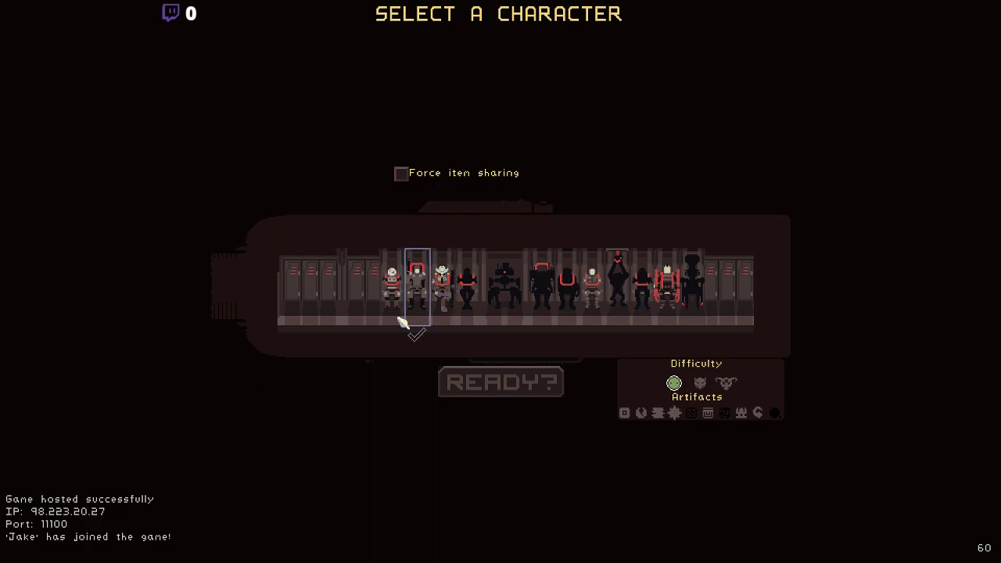
Try the first two characters in the lobby, then select the third one and mark the player as ready.
click(393, 289)
click(417, 291)
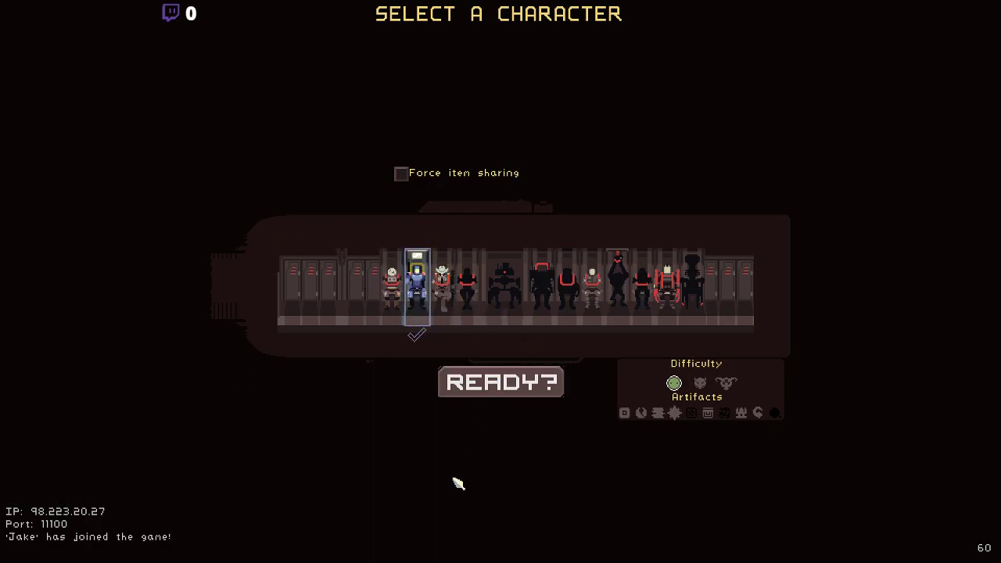
click(443, 293)
key(Left)
key(Left)
key(Right)
key(Right)
key(Return)
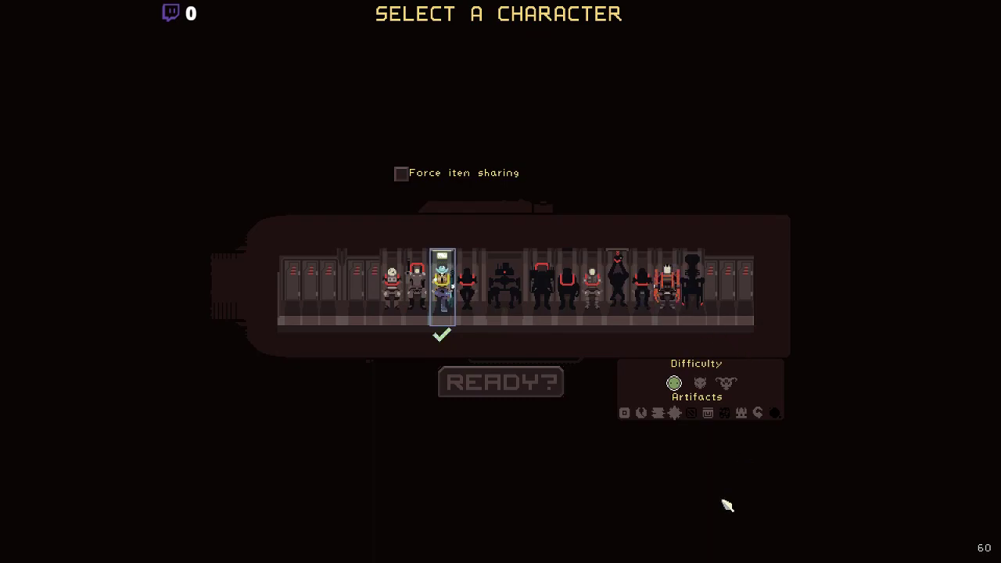